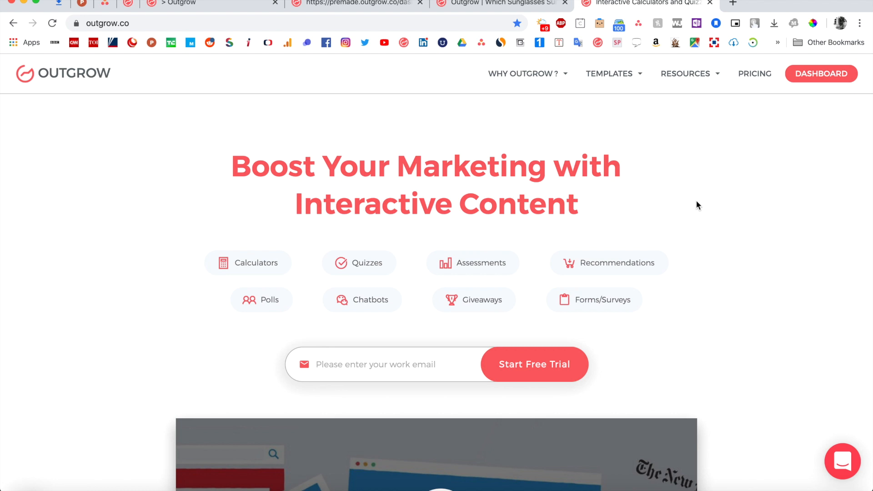
Step: Open the eCommerce recommendation templates page and preview the "Which sunglasses suit your face" example
mouse_move(608, 80)
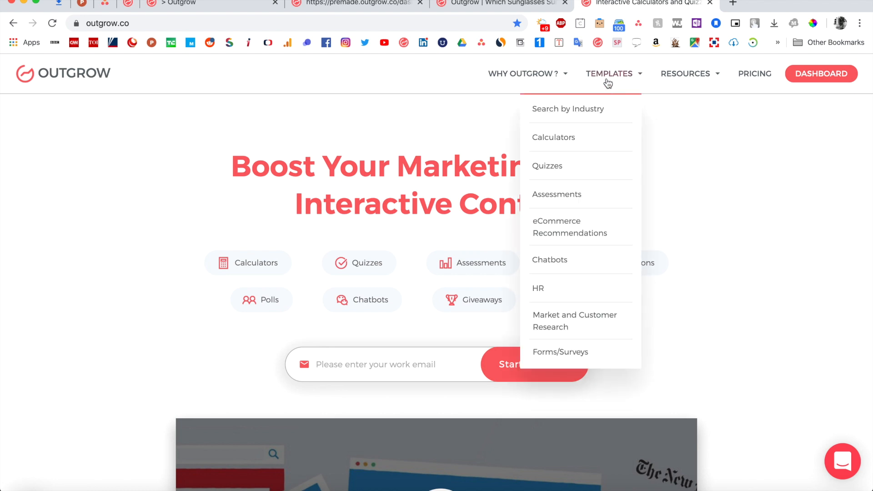
click(558, 235)
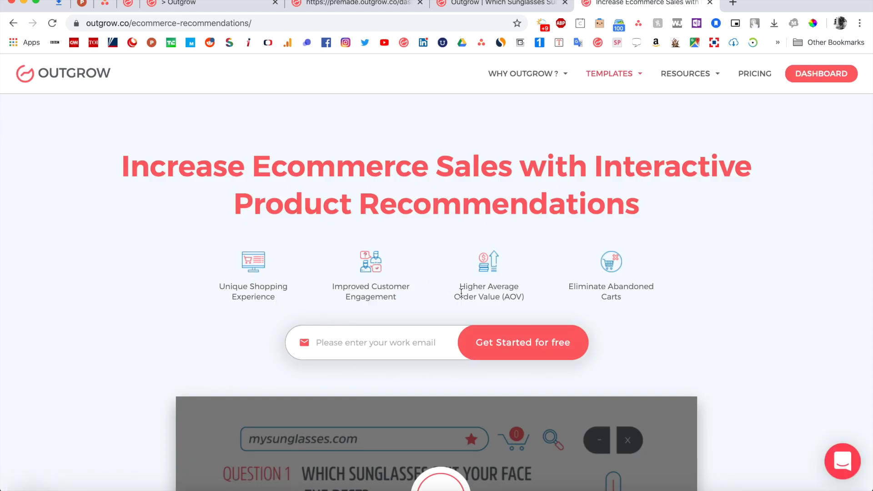
scroll(656, 293, down, 10)
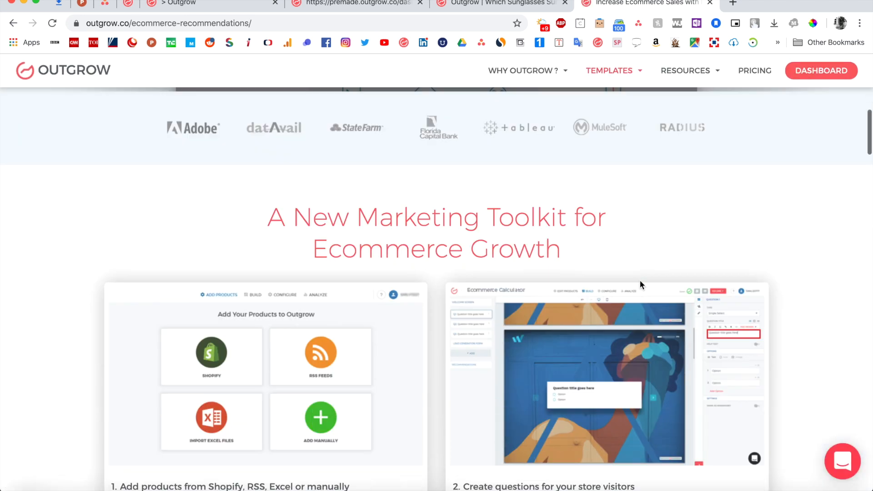
scroll(640, 282, down, 16)
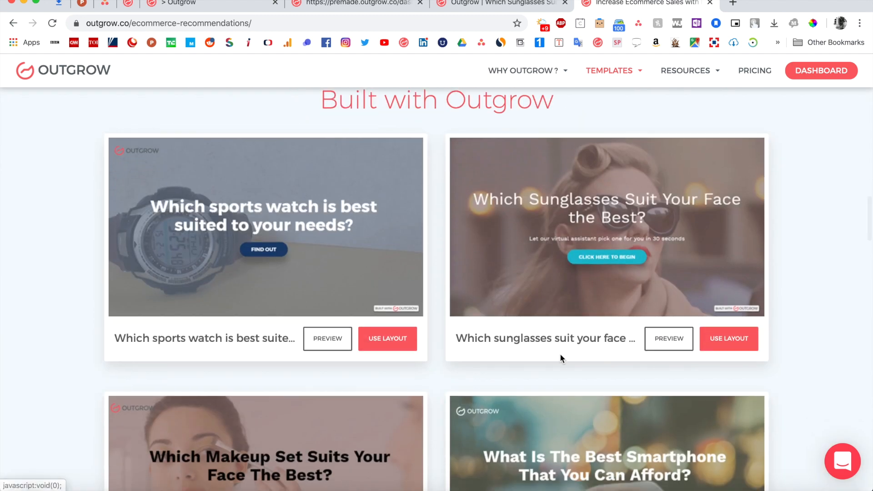
scroll(560, 353, down, 1)
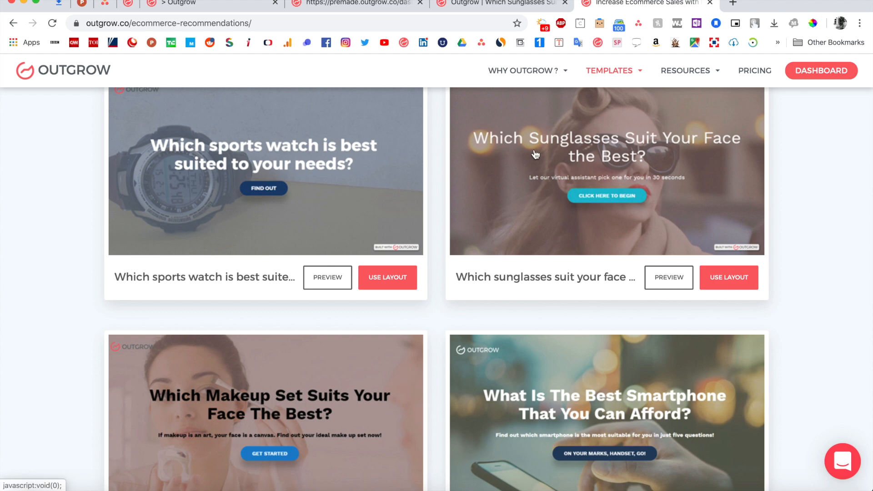
scroll(536, 157, up, 1)
click(665, 327)
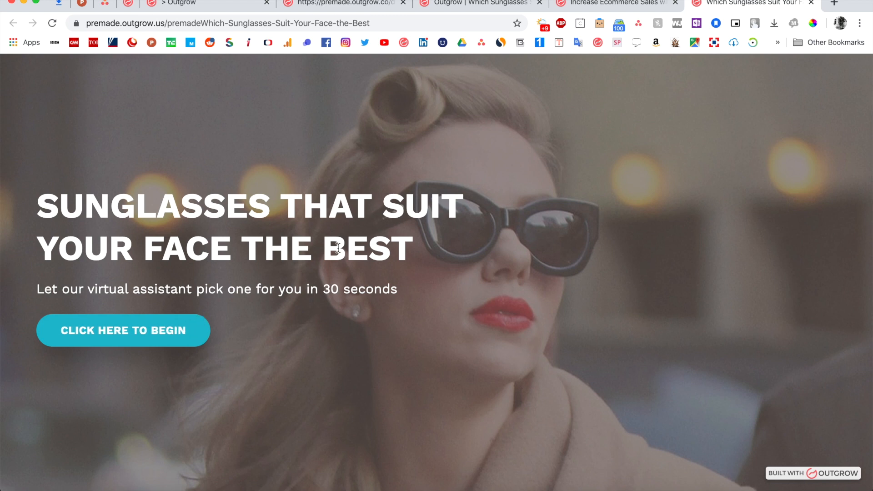
Step: Start the sunglasses quiz and choose Square as the face shape
click(163, 339)
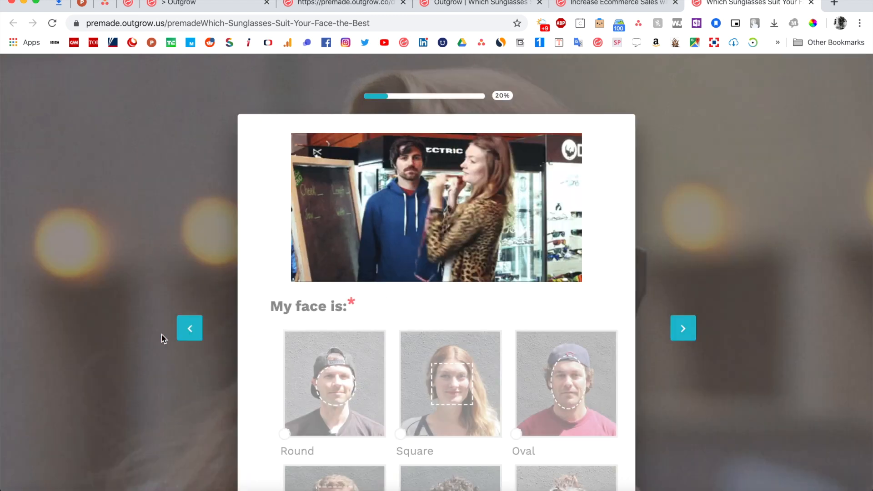
scroll(500, 237, down, 2)
scroll(500, 241, down, 2)
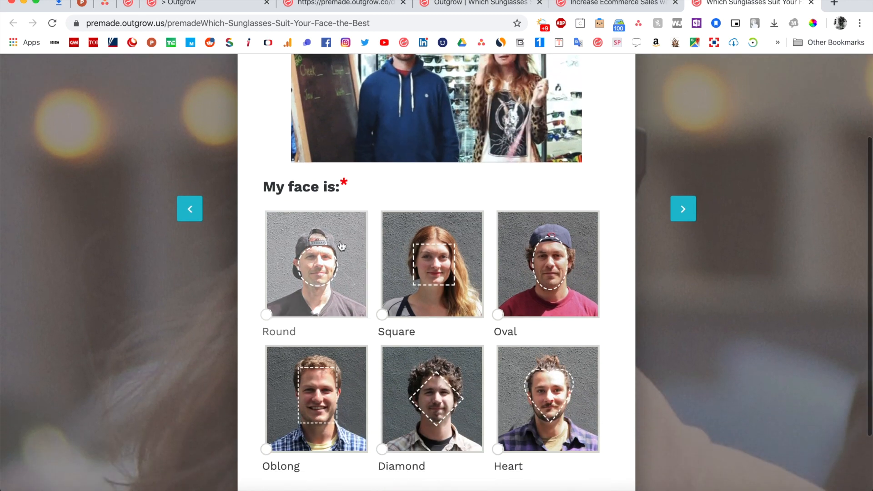
click(455, 296)
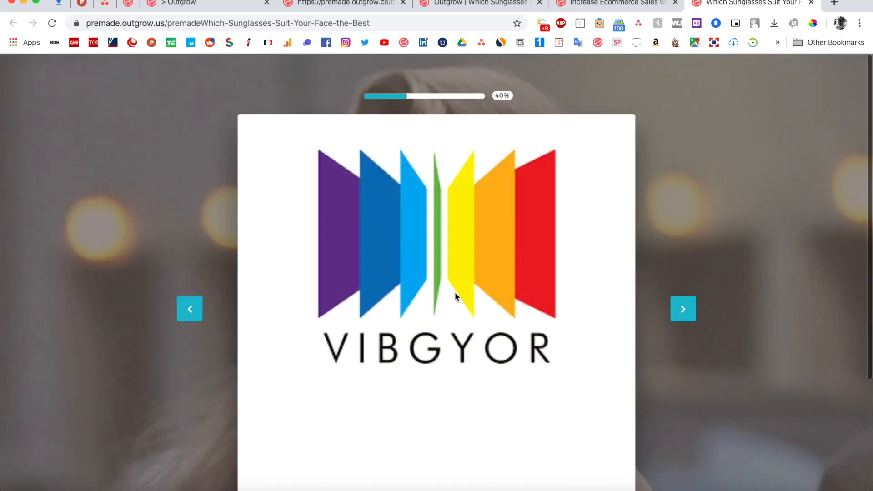
Step: Answer the remaining quiz questions and skip the contact details form to reach the product picks
scroll(454, 294, down, 4)
click(292, 355)
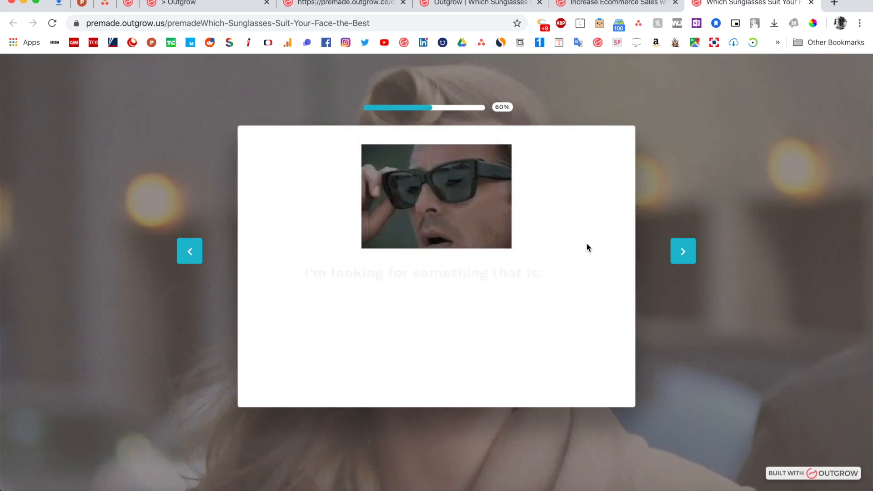
click(313, 329)
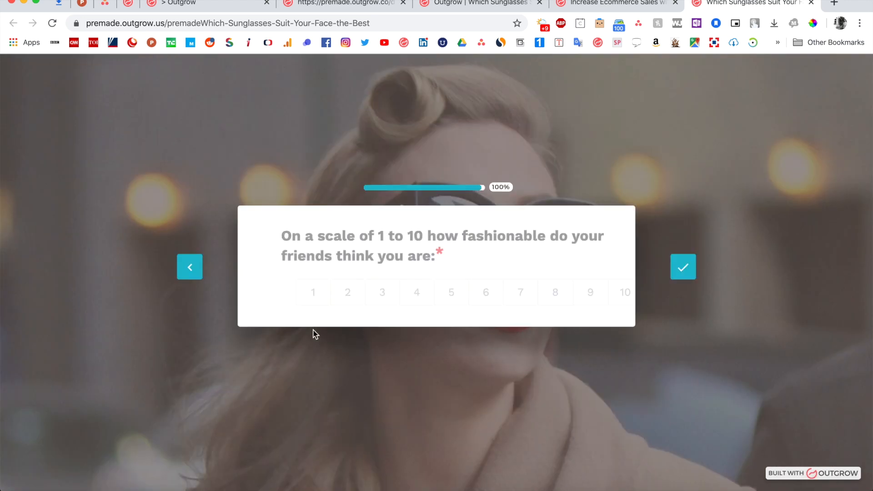
click(484, 303)
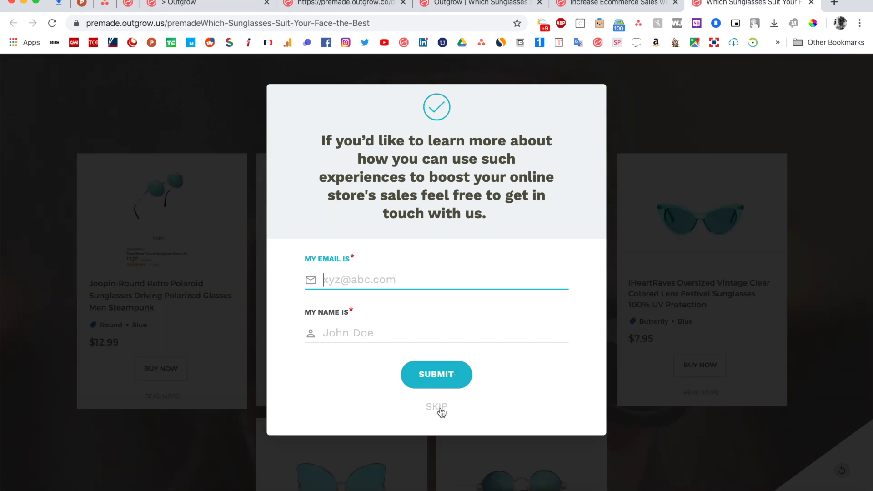
click(440, 409)
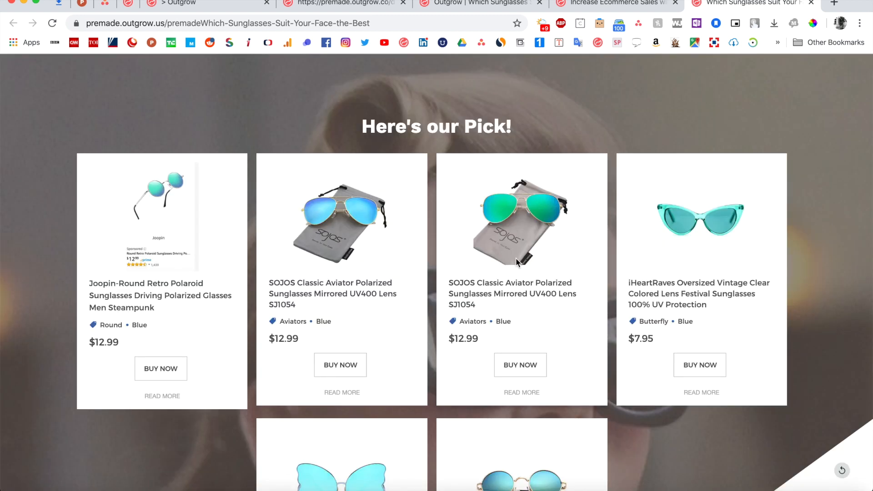
Step: Review the recommended sunglasses, read the description of the green-lens SOJOS aviators, and check their Amazon product page
scroll(516, 263, down, 5)
scroll(515, 258, up, 3)
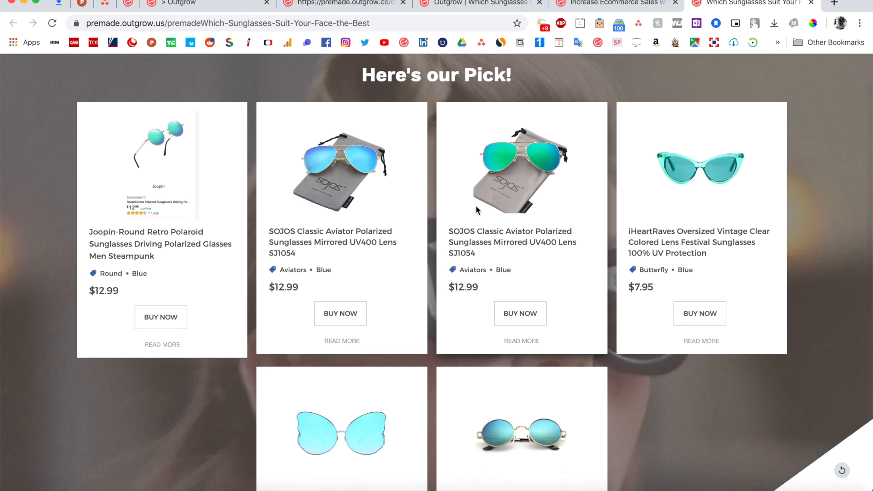
scroll(477, 213, down, 1)
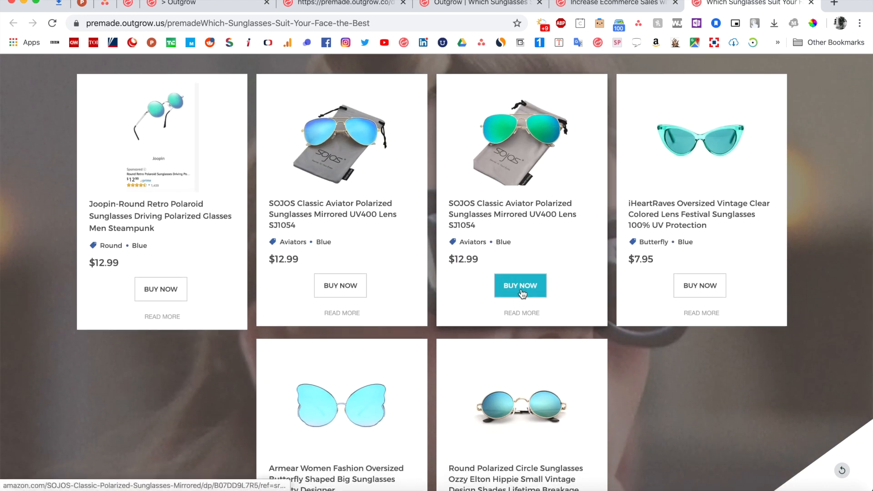
click(513, 313)
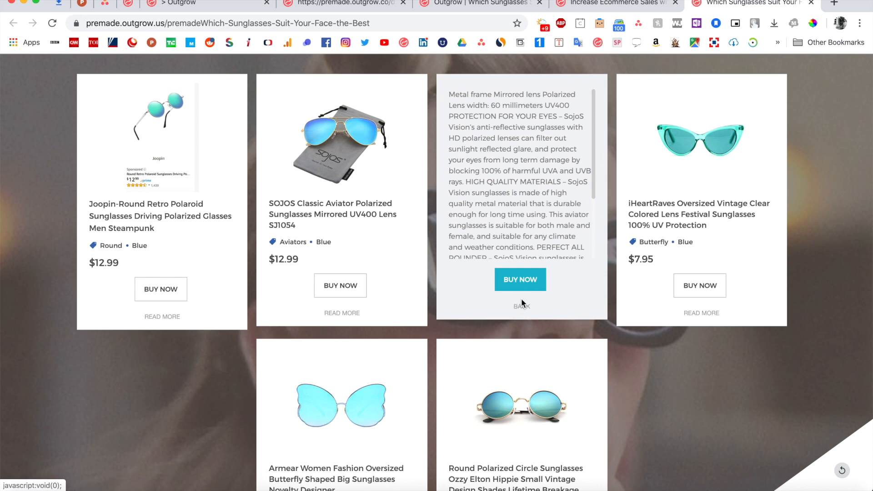
click(522, 285)
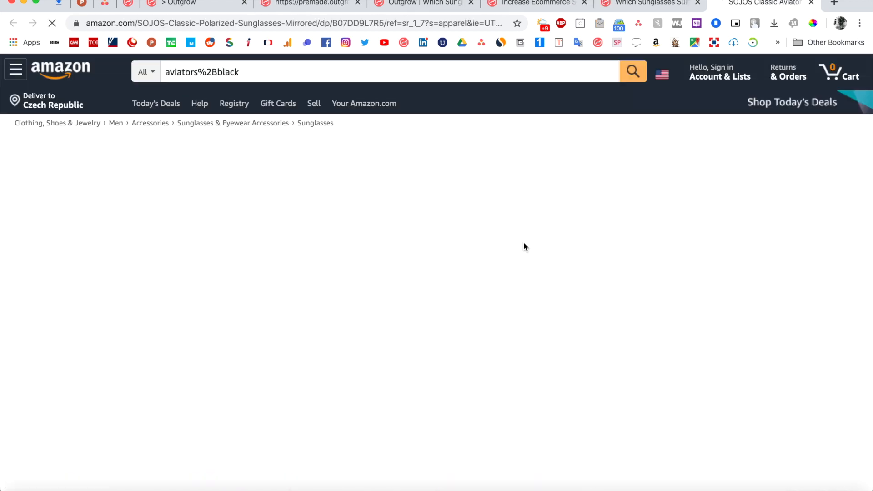
scroll(508, 325, down, 2)
scroll(508, 326, up, 1)
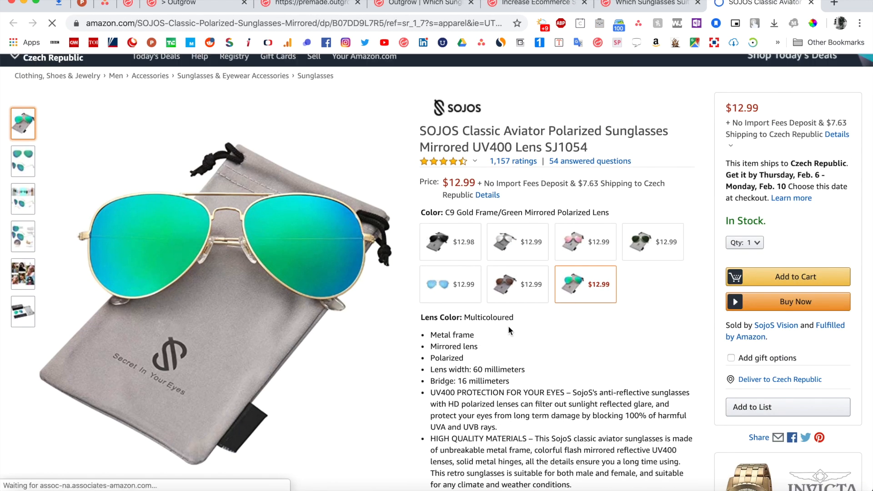
click(636, 6)
scroll(521, 282, up, 2)
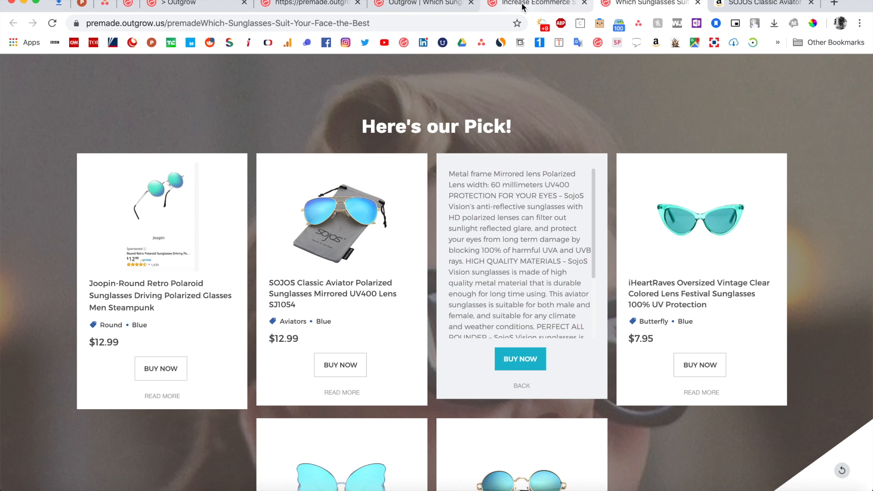
Step: Switch to the Outgrow dashboard and start a new eCommerce Recommendation
click(440, 4)
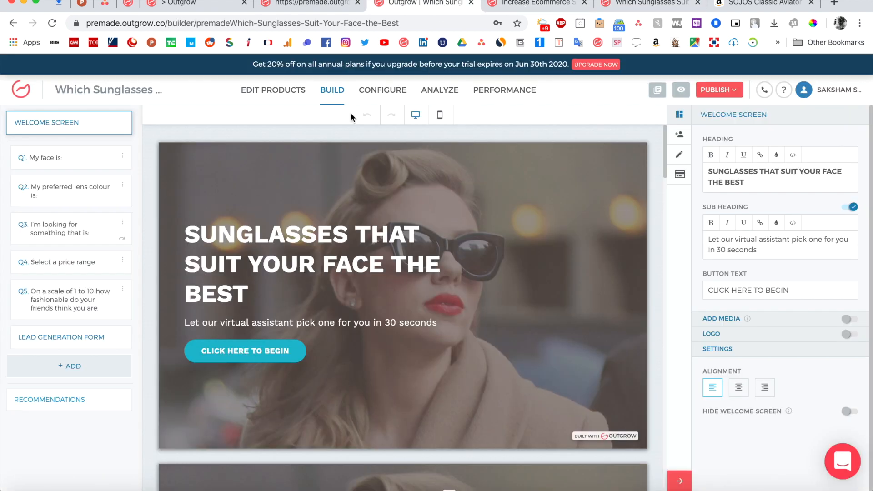
click(293, 6)
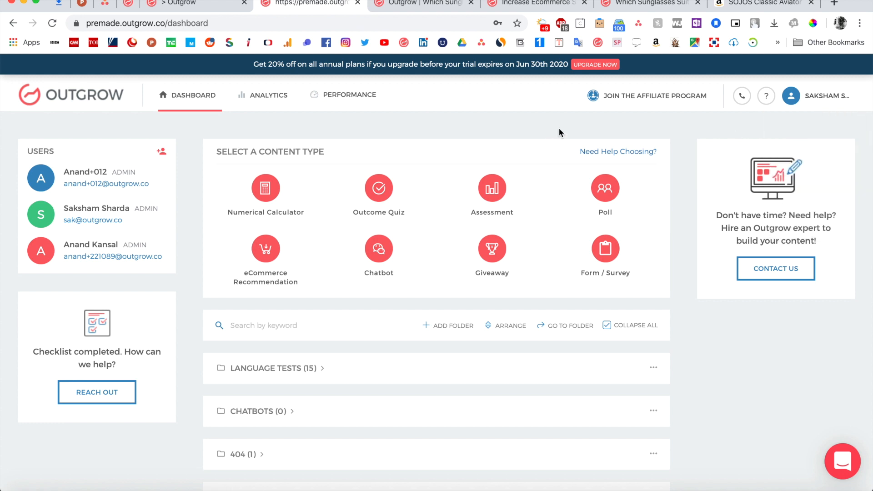
scroll(674, 154, down, 2)
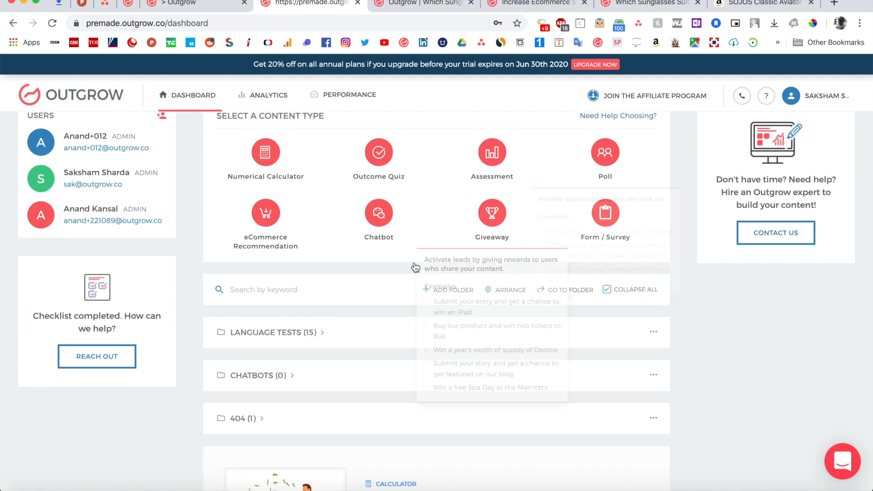
mouse_move(272, 219)
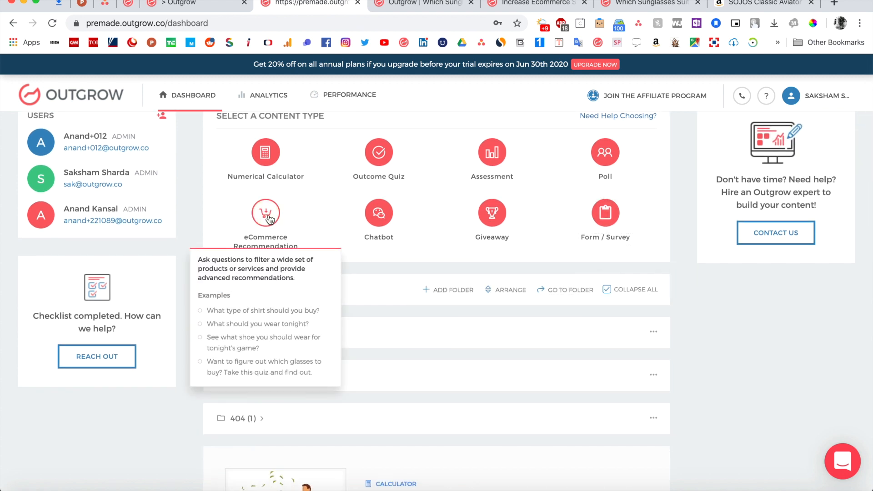
click(269, 216)
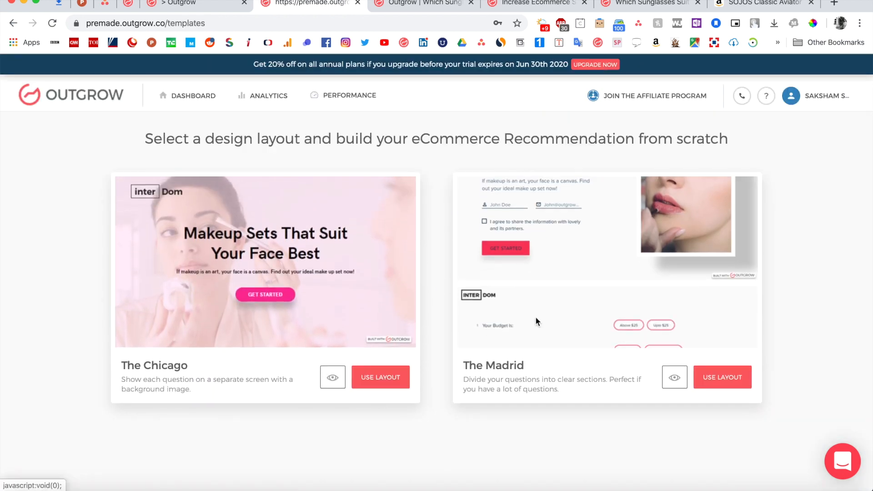
Step: Preview The Chicago layout and close the preview
click(333, 382)
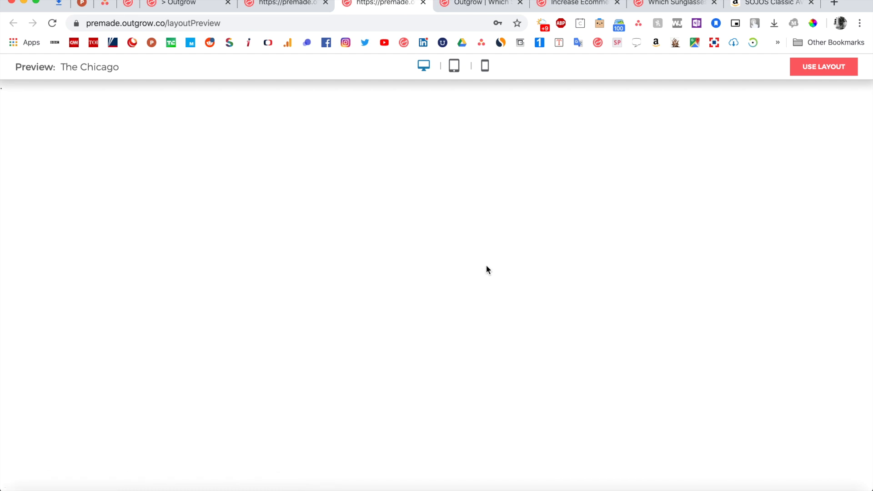
scroll(567, 321, down, 1)
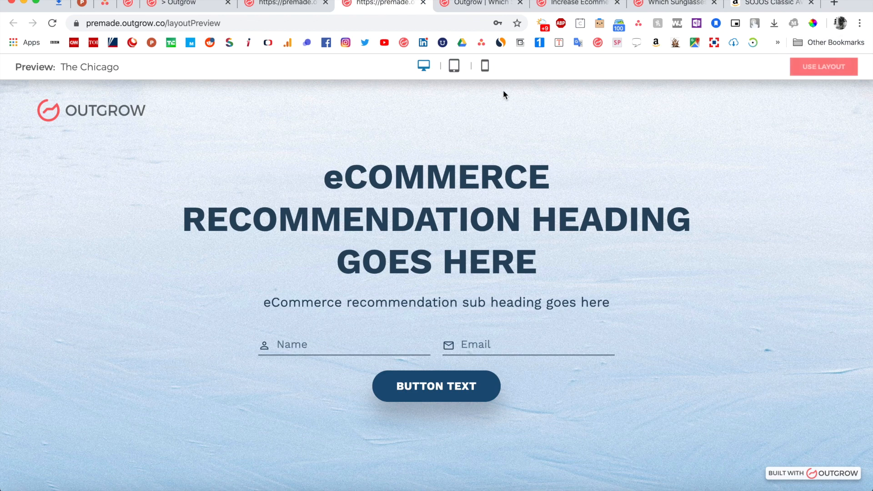
click(423, 7)
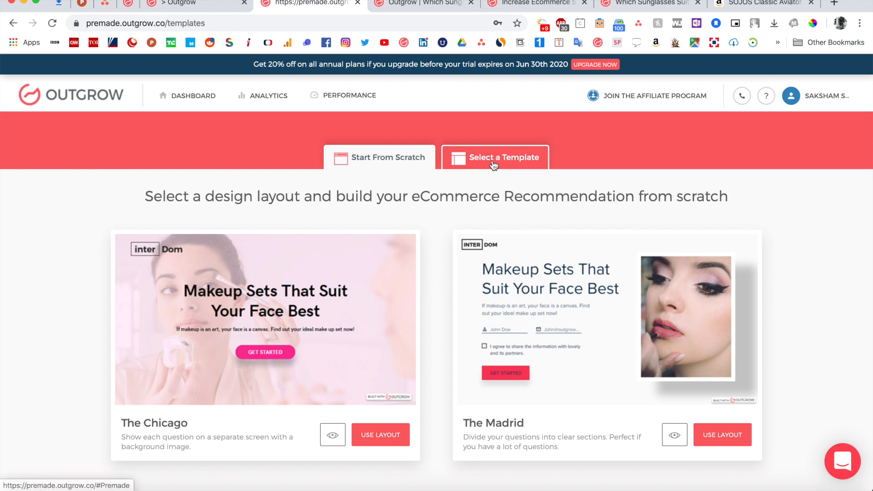
Step: Browse the Trending and Lifestyle template categories, then return to the start-from-scratch layouts
click(491, 164)
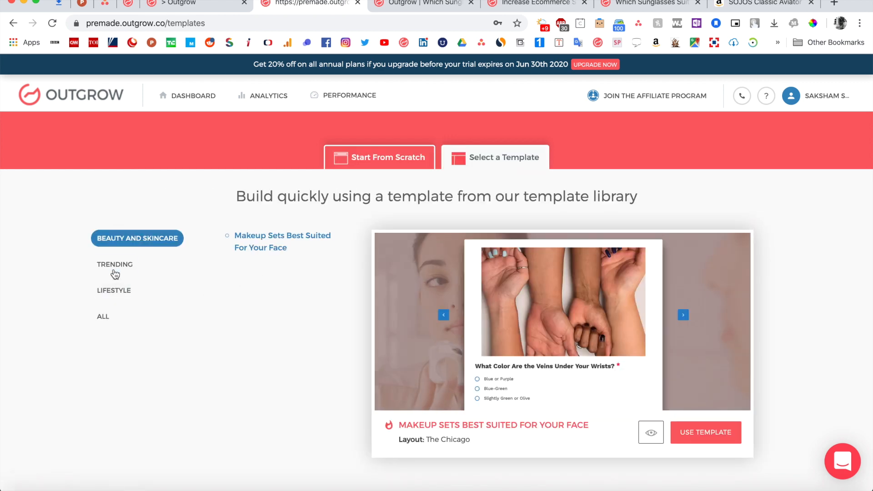
click(114, 268)
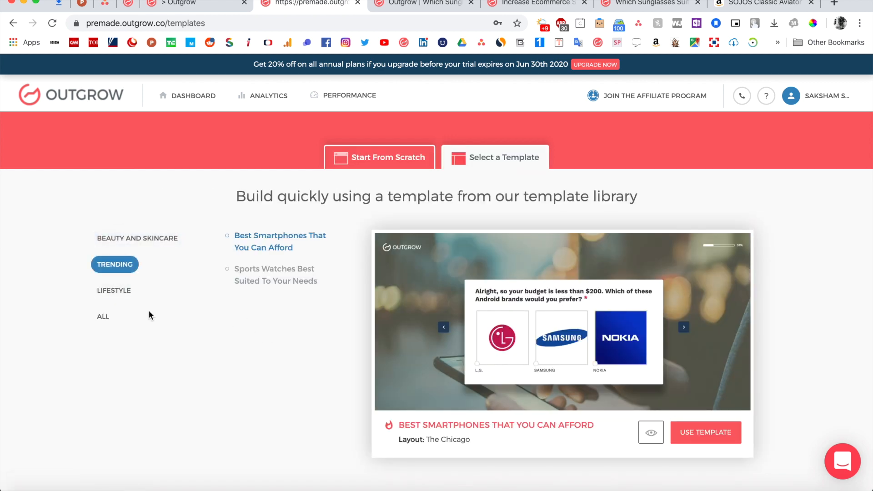
click(119, 291)
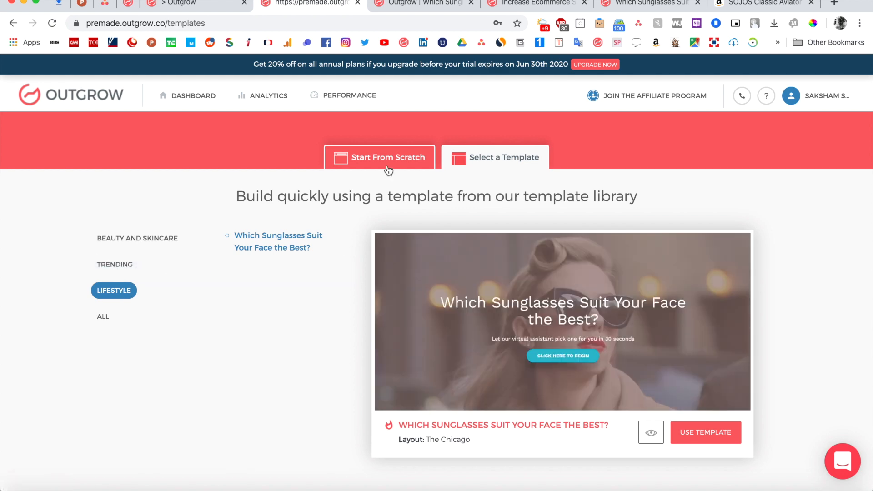
click(385, 160)
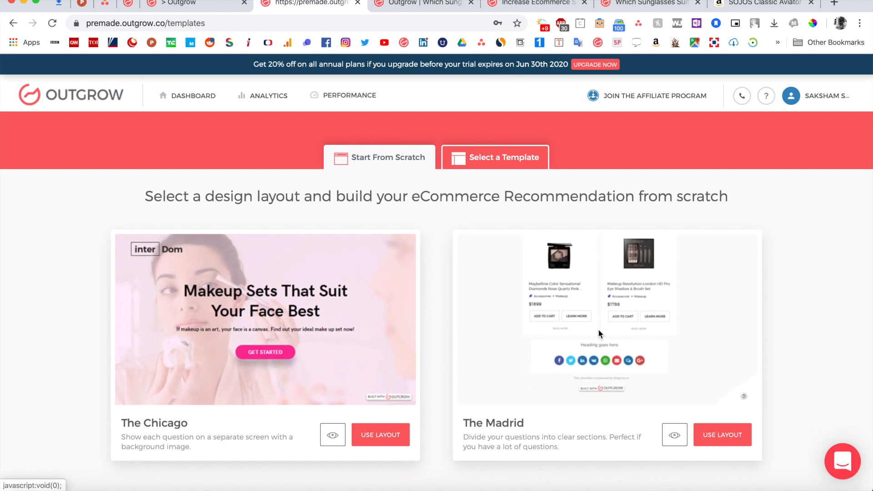
Step: Create the recommendation from the Lifestyle template "Which Sunglasses Suit Your Face the Best?"
click(496, 173)
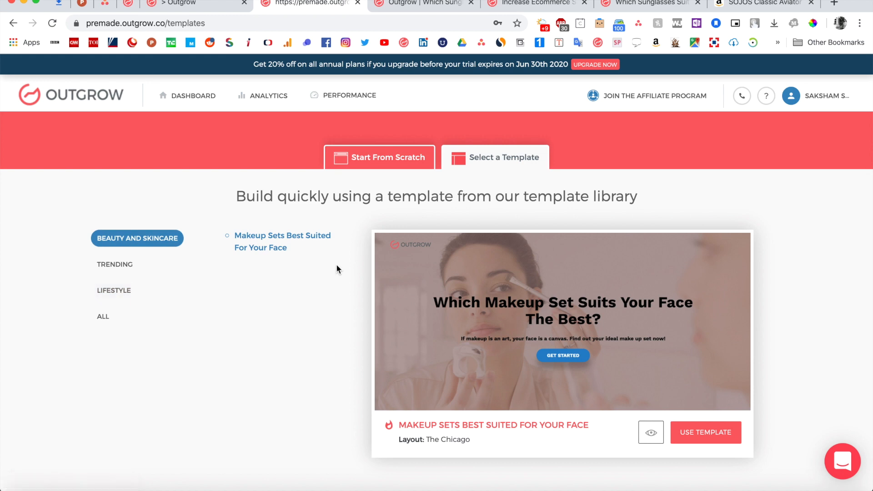
click(136, 272)
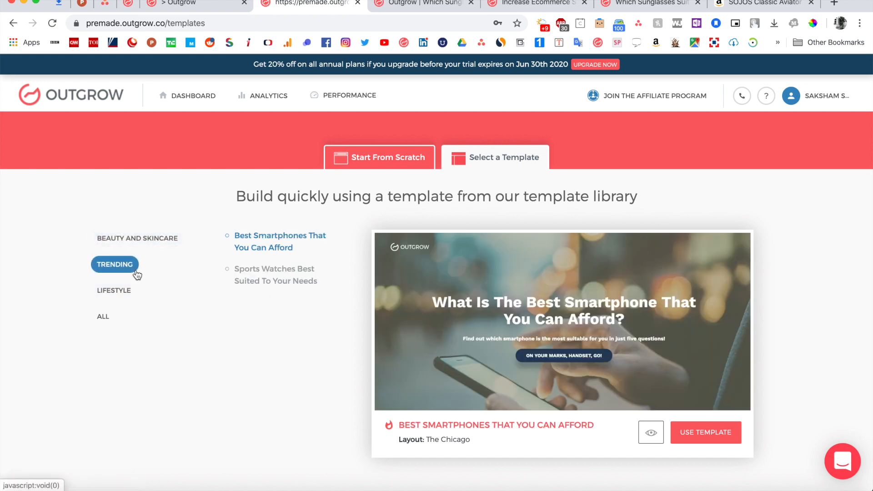
click(112, 291)
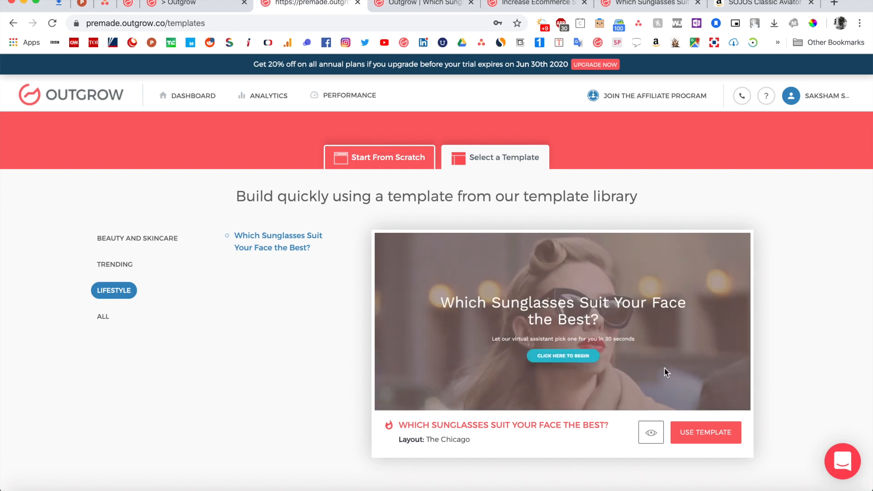
click(694, 433)
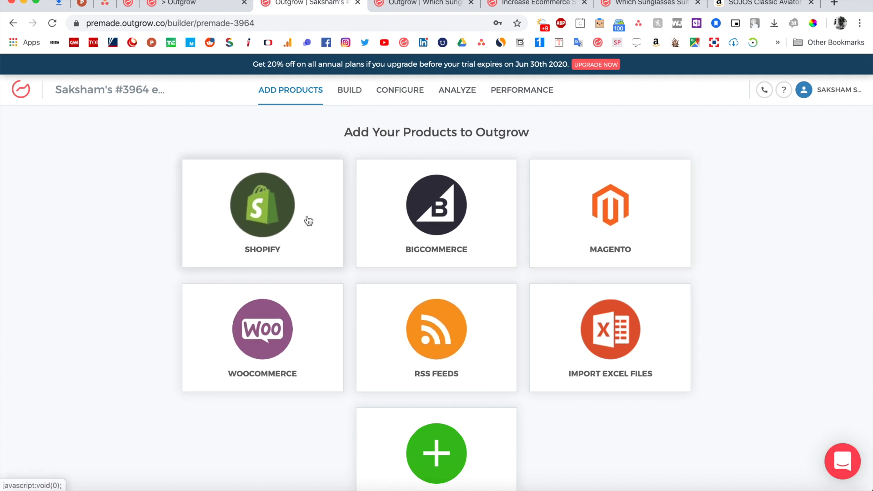
Step: Review the available product import sources, then open the quiz builder and look over the welcome screen and first question
scroll(709, 241, down, 2)
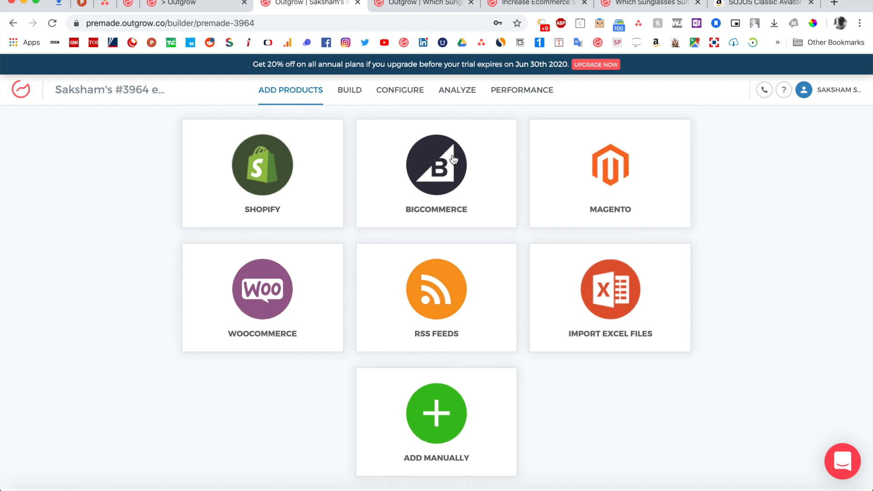
click(353, 97)
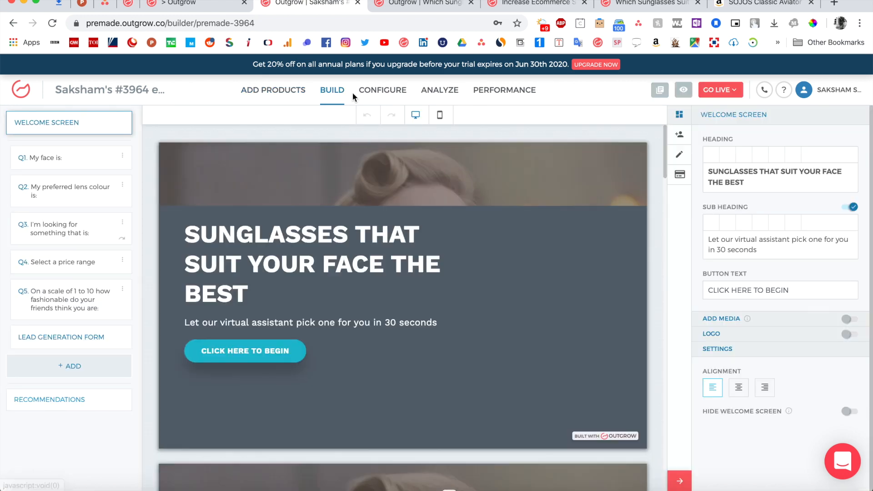
scroll(470, 230, down, 10)
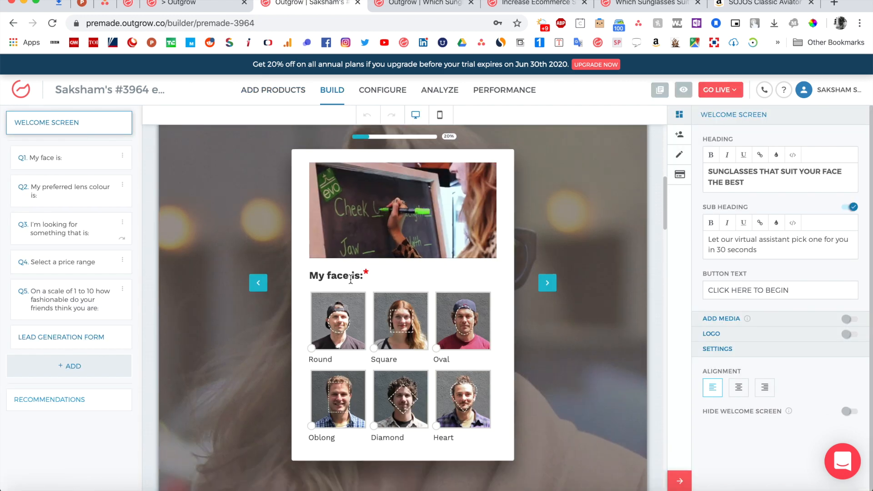
scroll(446, 254, up, 8)
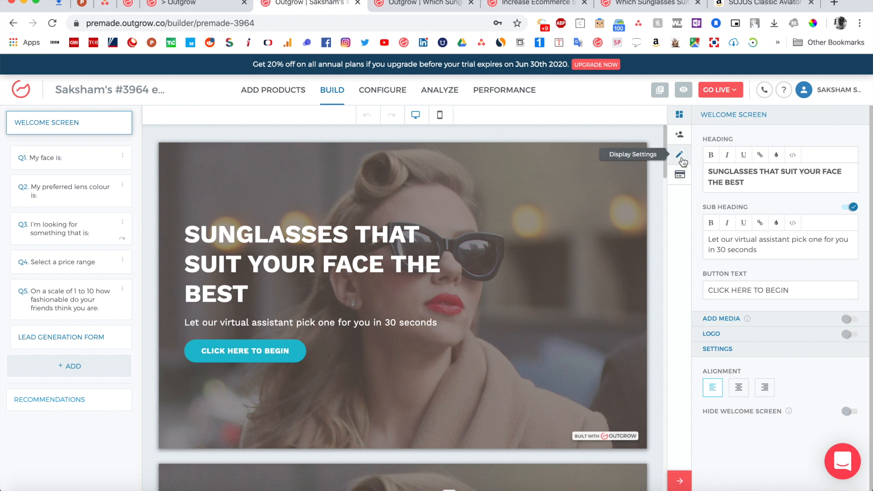
Step: Open the display settings, browse the stock photos offered for the background image, and close the photo picker
click(680, 155)
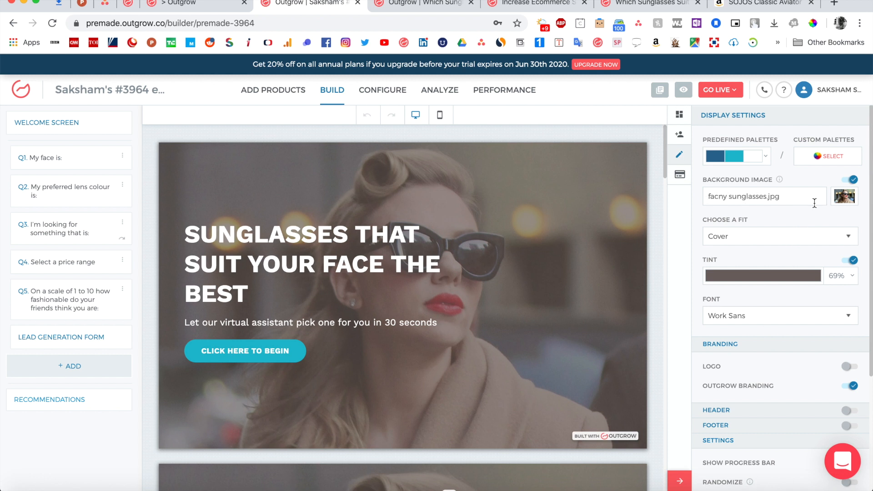
click(842, 203)
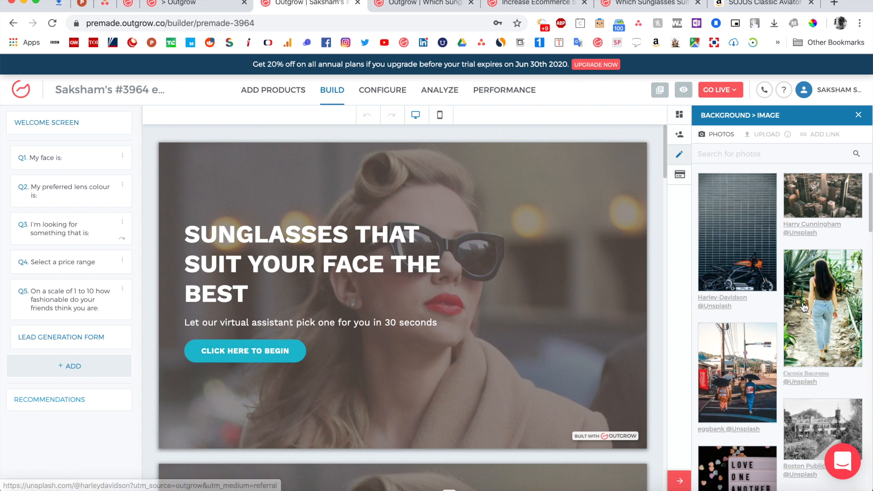
scroll(825, 413, down, 10)
scroll(829, 416, up, 10)
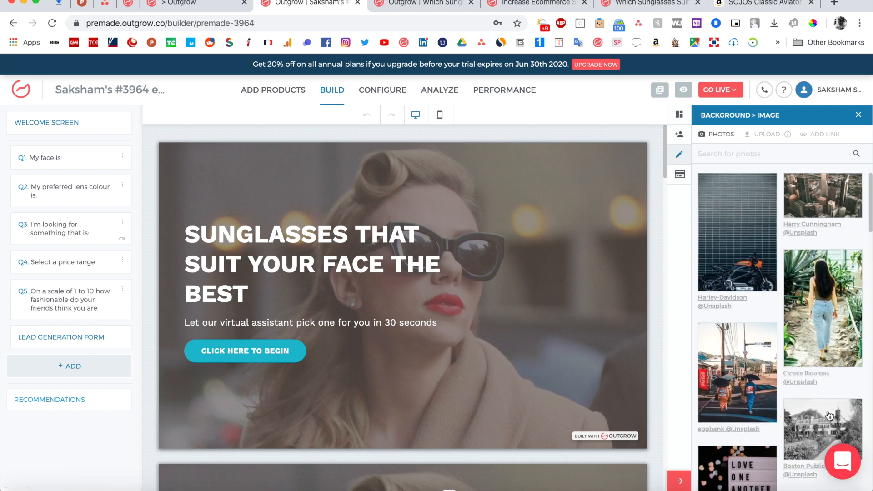
click(860, 116)
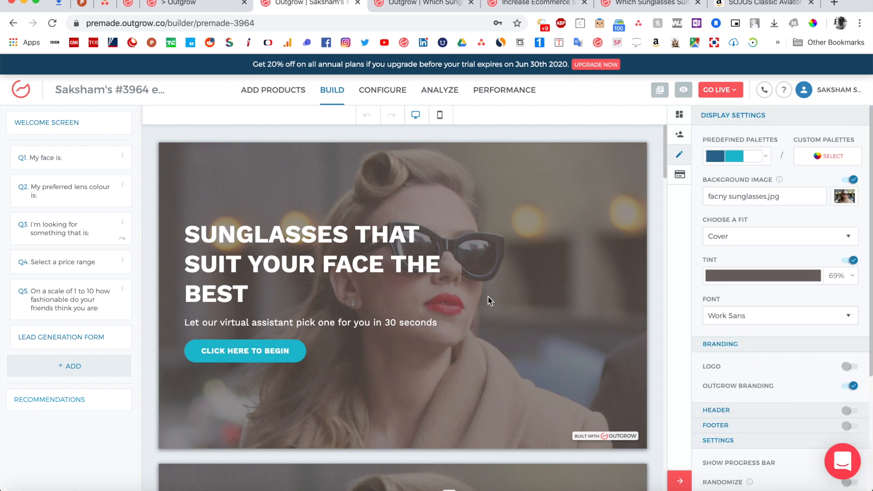
Step: Open the welcome screen's content settings, highlight its heading text, and clear the selection
click(288, 264)
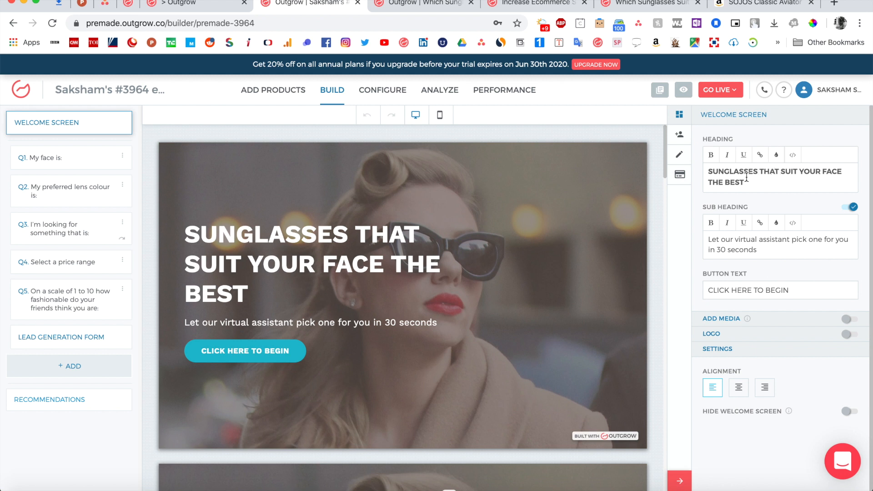
triple_click(747, 174)
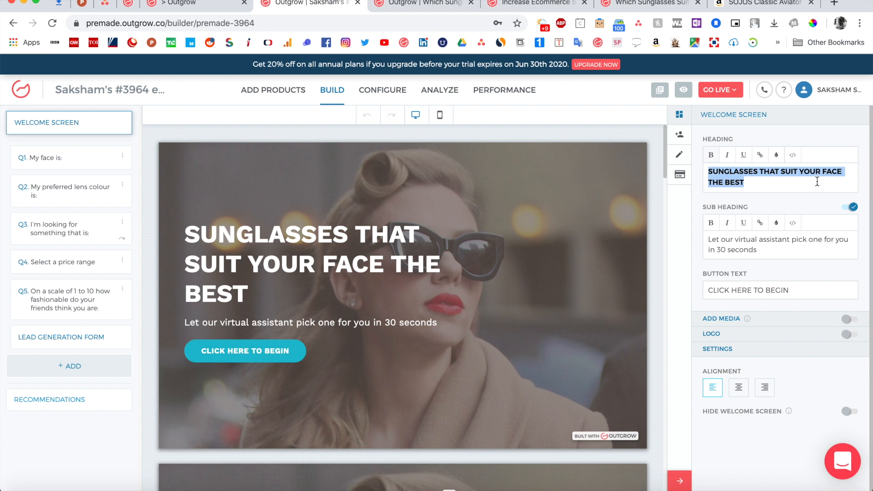
click(786, 179)
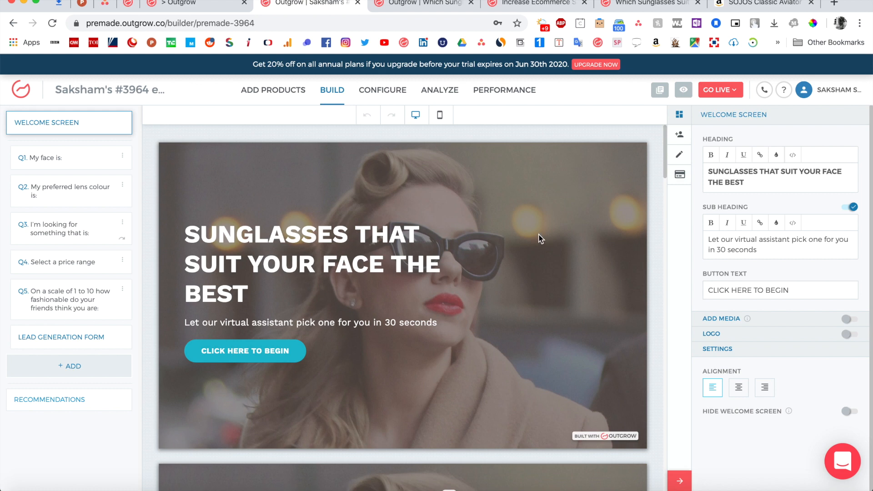
Step: Open the settings of question 1 "My face is:" and examine its image answer options
scroll(389, 220, down, 6)
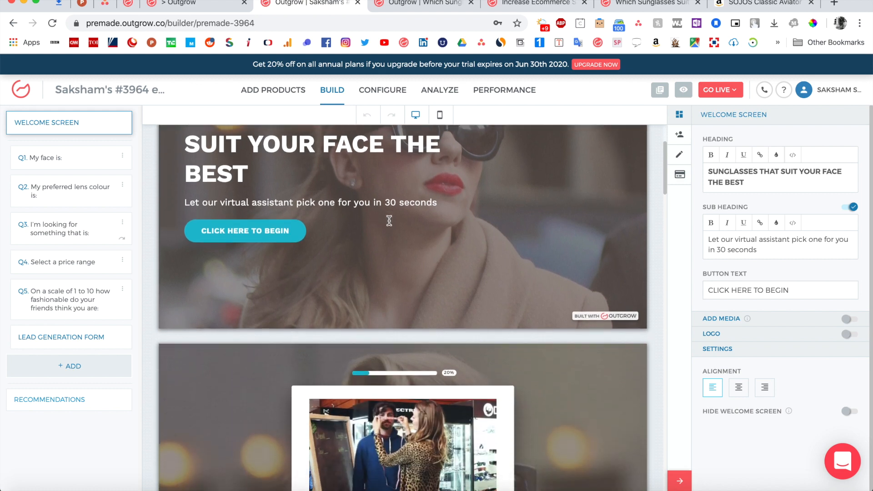
scroll(389, 220, down, 3)
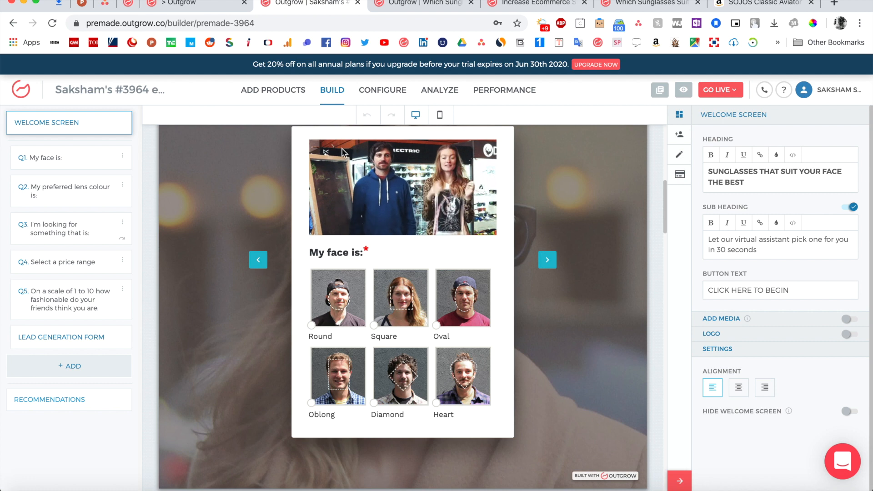
click(74, 159)
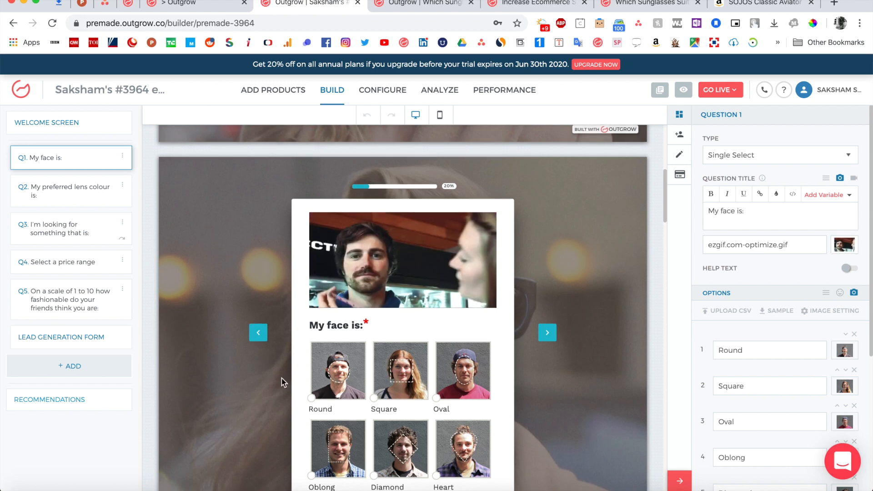
scroll(281, 378, down, 2)
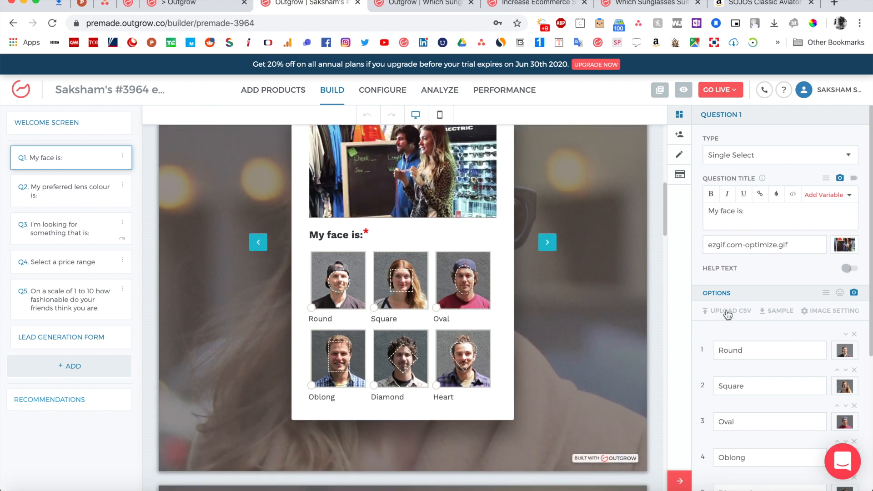
scroll(773, 321, down, 2)
scroll(777, 321, down, 2)
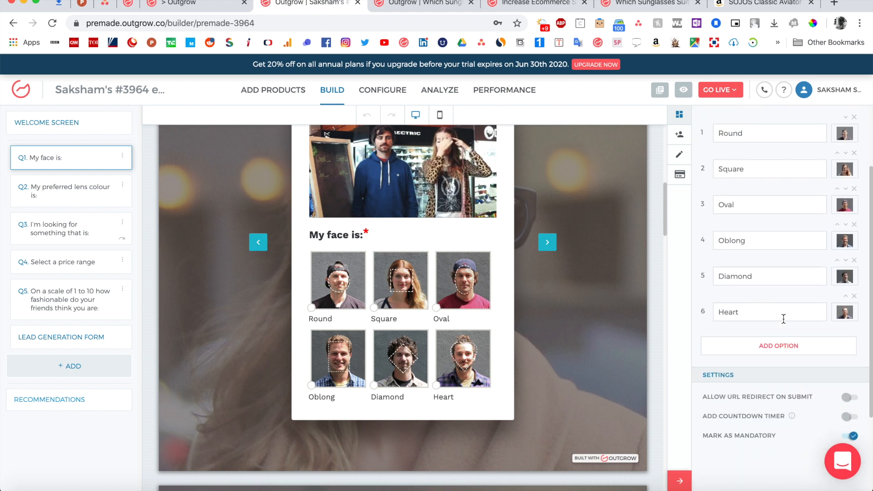
Step: Add a seventh answer option to question 1 and delete it again
click(780, 347)
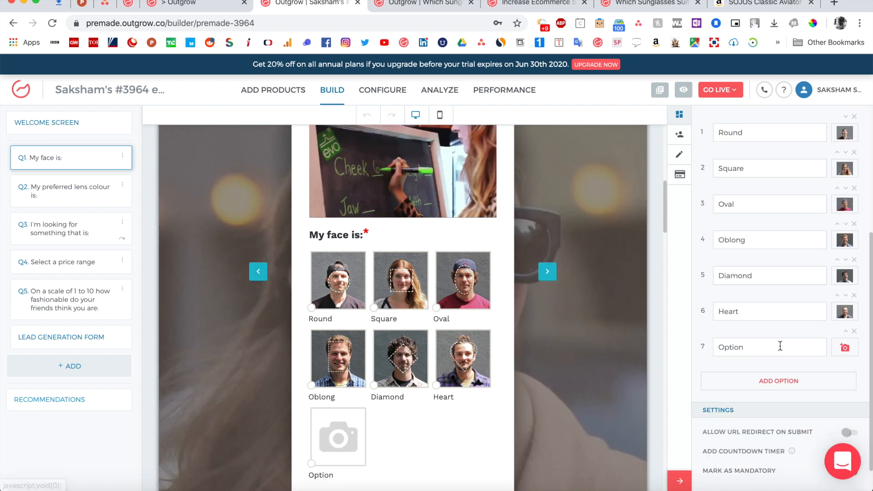
click(854, 332)
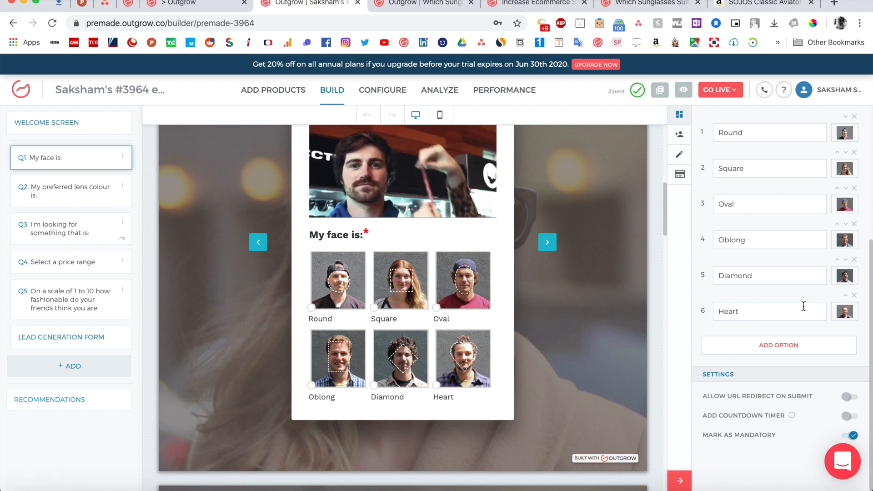
scroll(755, 284, up, 3)
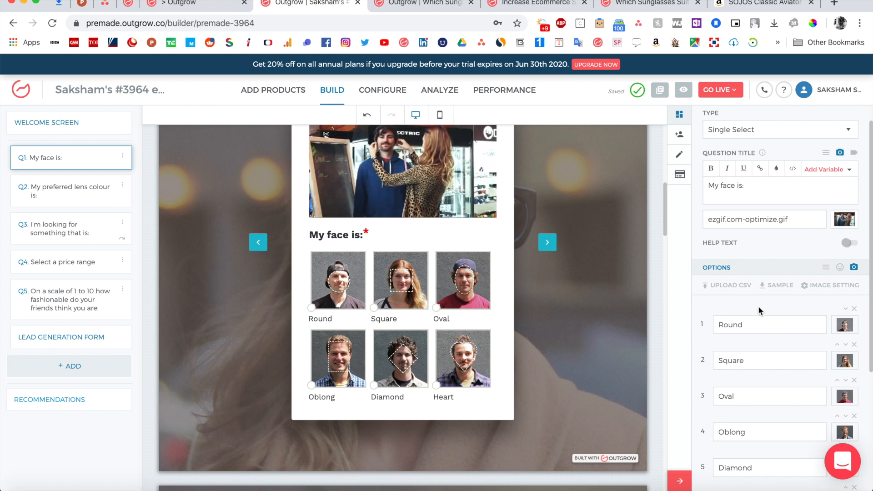
scroll(758, 310, up, 1)
scroll(485, 277, up, 2)
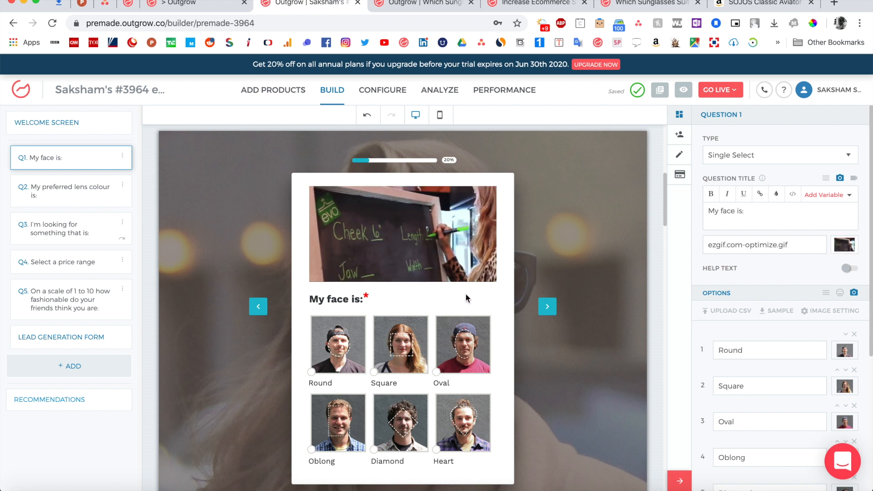
Step: Examine question 2 "My preferred lens colour is:" and question 3 "I'm looking for something that is:" with their answer options
click(122, 156)
scroll(246, 228, down, 9)
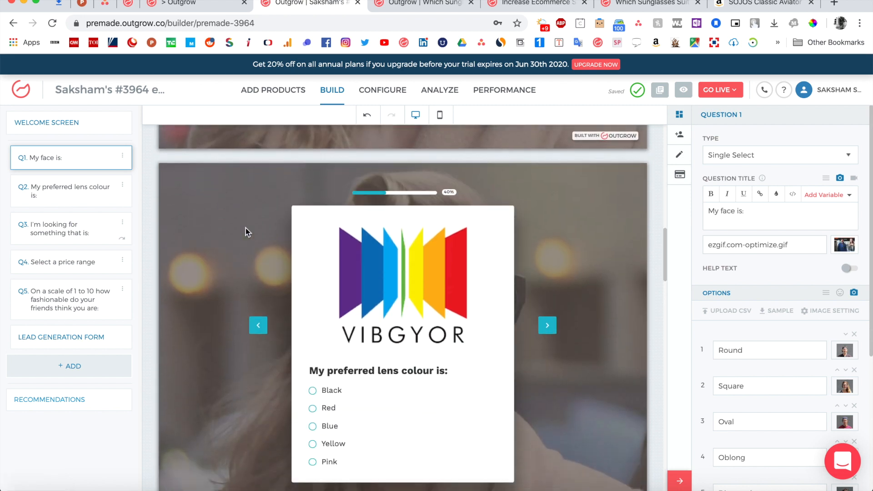
scroll(245, 228, down, 5)
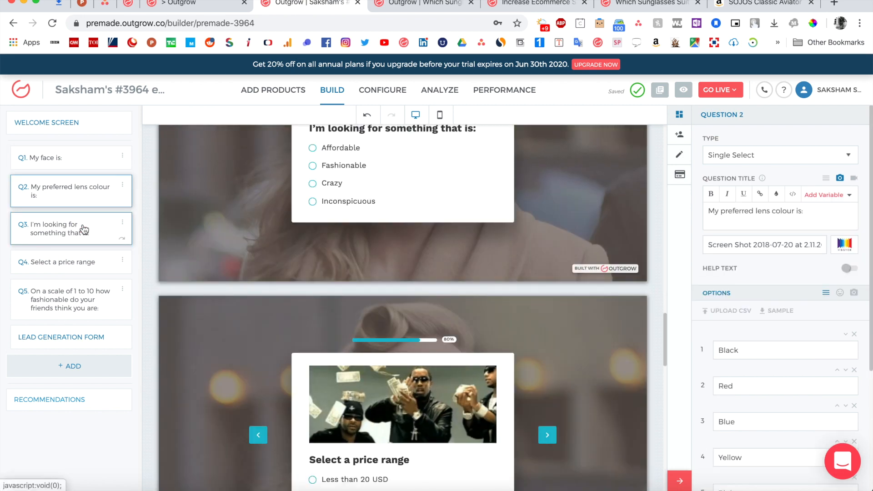
click(94, 232)
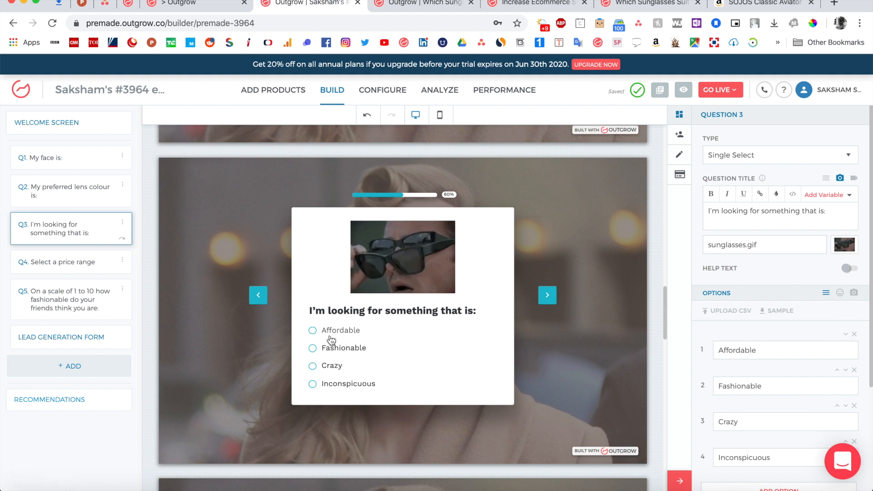
Step: Open question 3's logic jump, review its conditions and the available comparison operations, and close the dialog
click(121, 237)
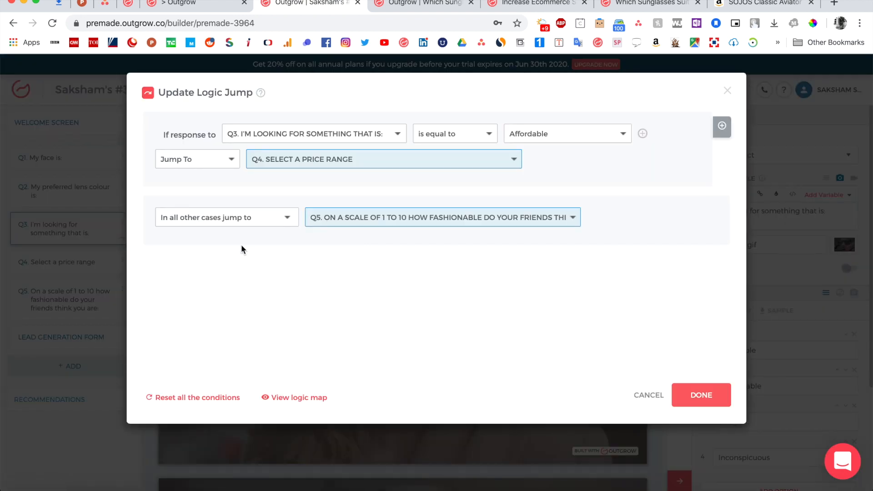
click(488, 135)
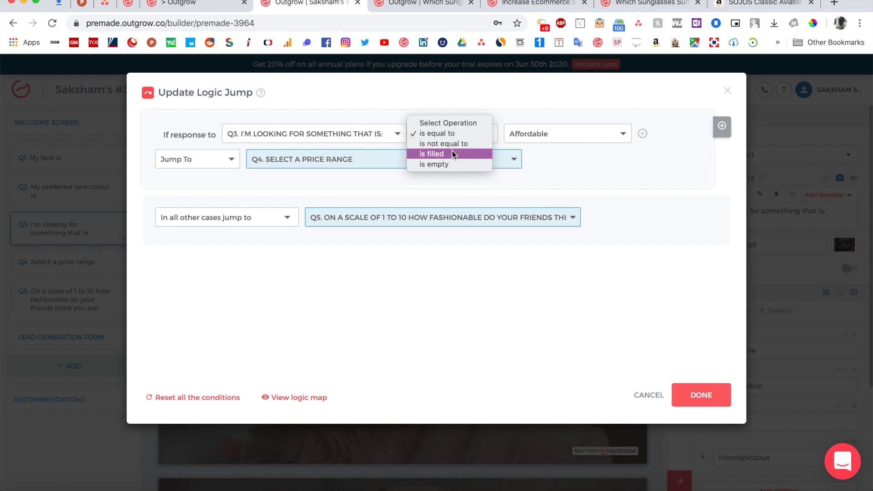
click(635, 179)
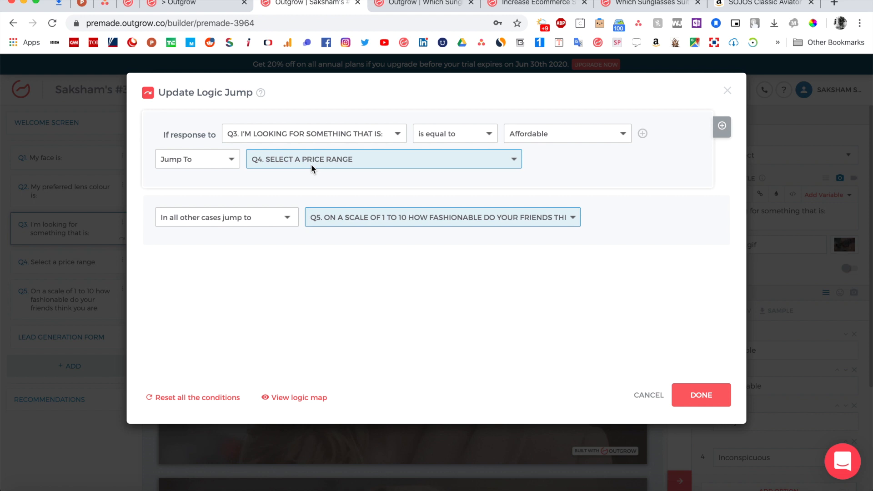
click(727, 92)
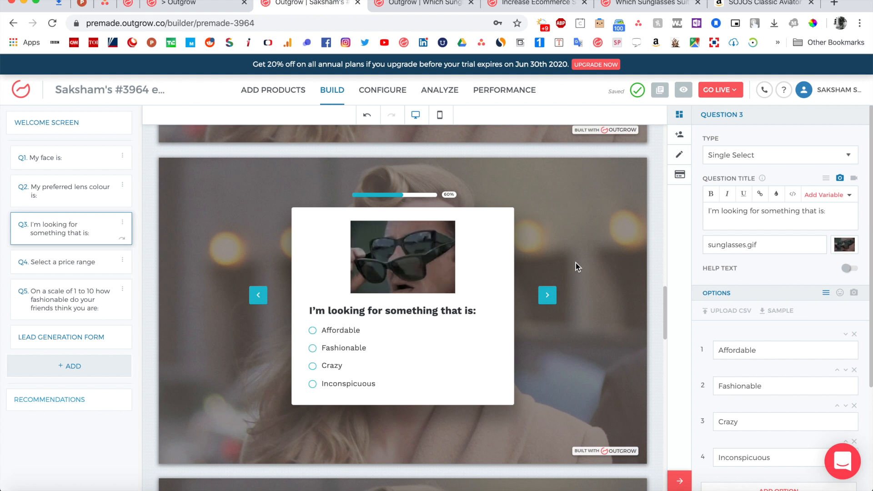
Step: Examine question 4 "Select a price range" and question 5 on the 1 to 10 fashion scale in the quiz preview
click(81, 267)
scroll(293, 296, down, 10)
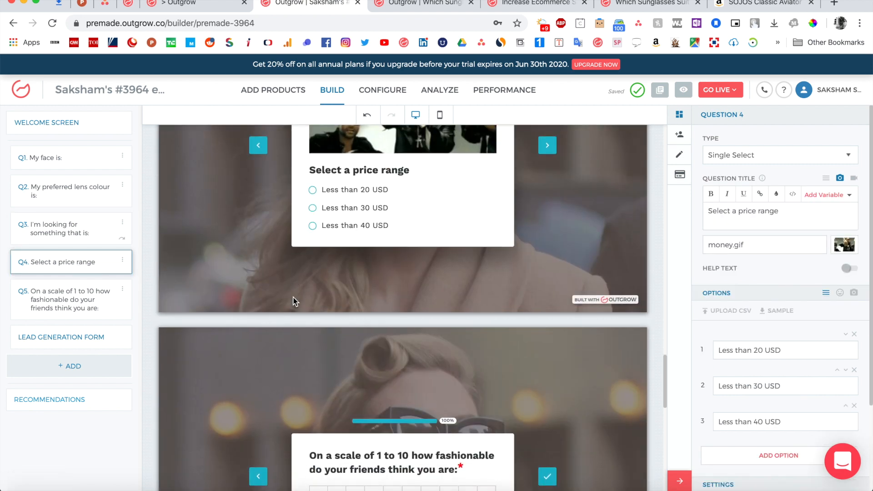
click(387, 229)
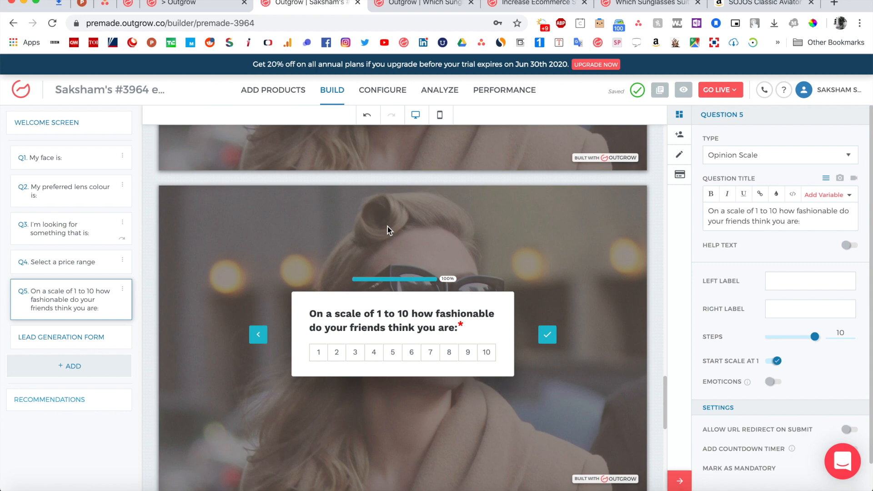
scroll(388, 226, up, 20)
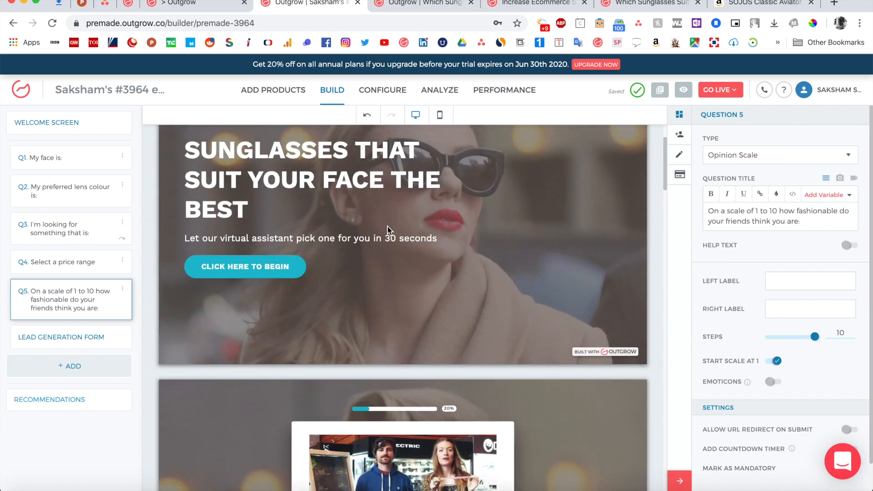
scroll(388, 227, down, 15)
scroll(389, 231, down, 3)
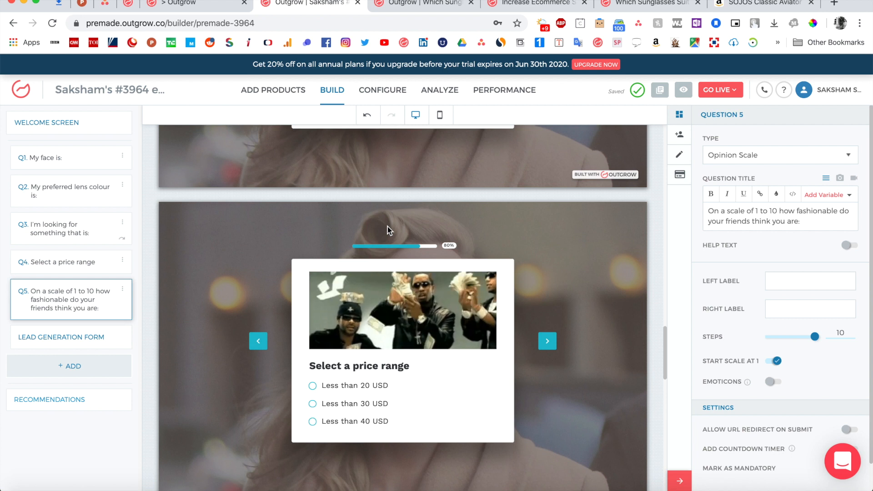
Step: Change question 5's type to Ranking Grid and show the question in the preview
click(801, 153)
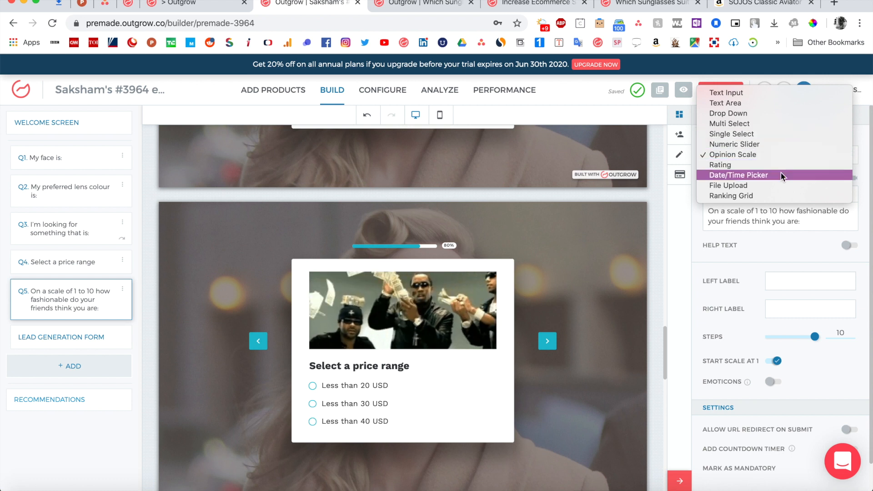
click(772, 195)
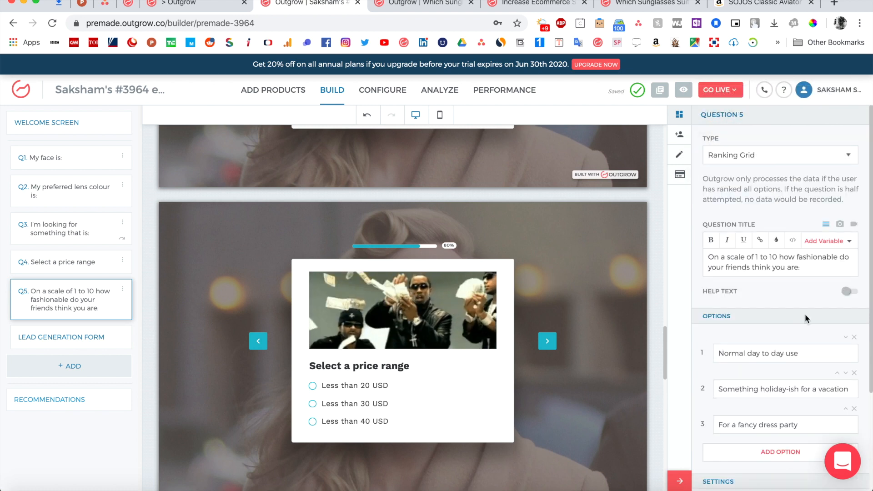
scroll(805, 313, down, 2)
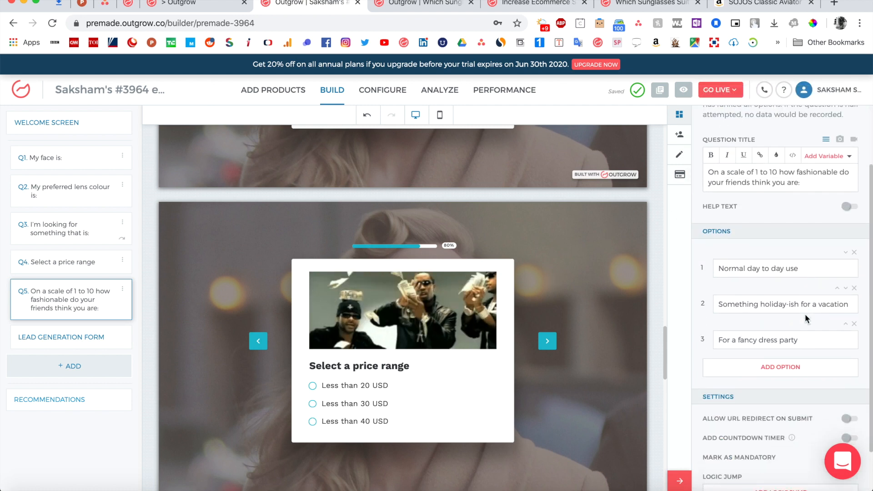
click(77, 306)
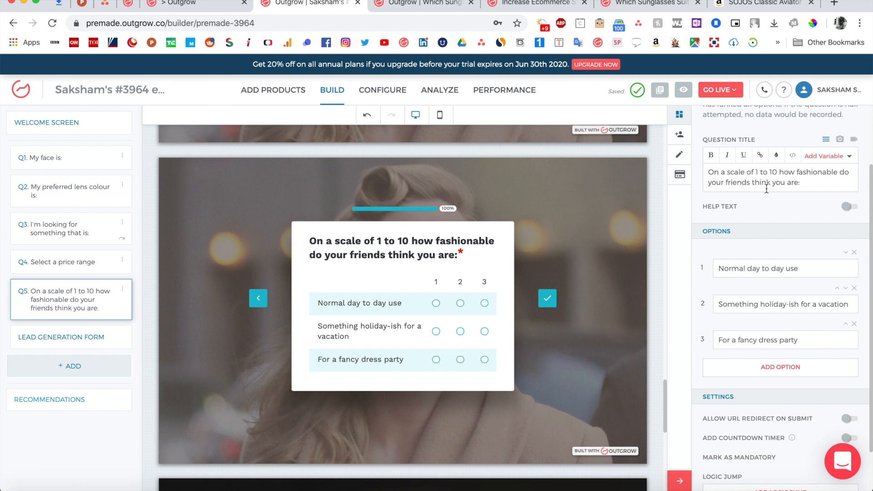
Step: Change question 5's type to File Upload, review the allowed file extensions and look over the other question types
scroll(751, 264, up, 3)
click(743, 157)
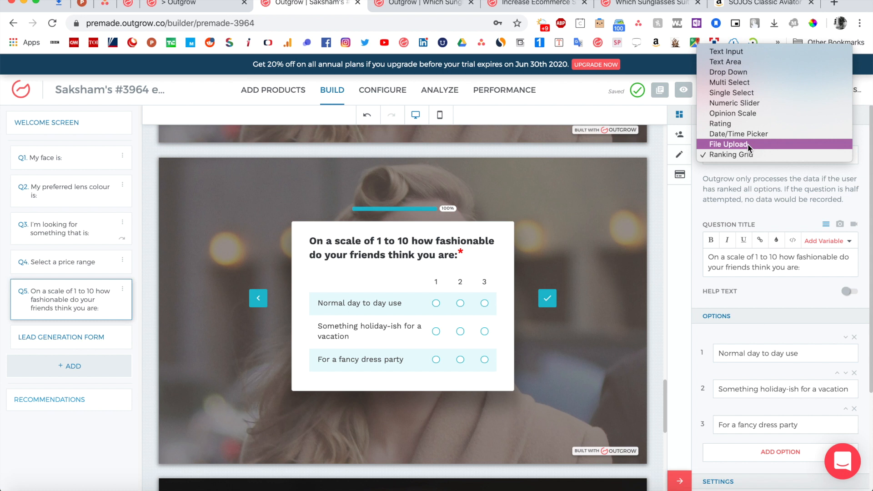
click(748, 143)
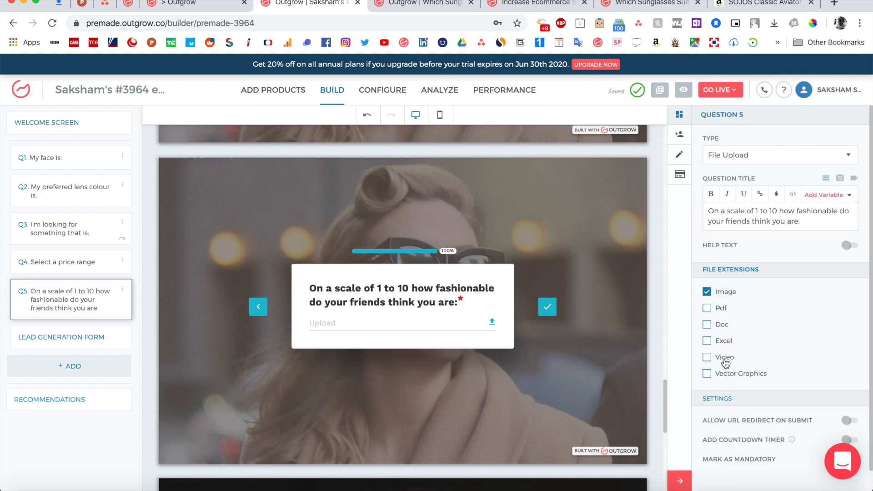
click(742, 154)
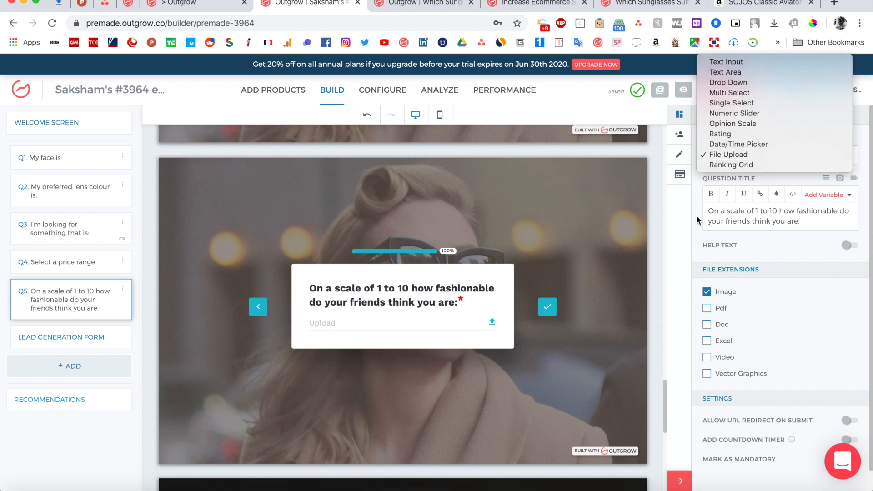
click(663, 249)
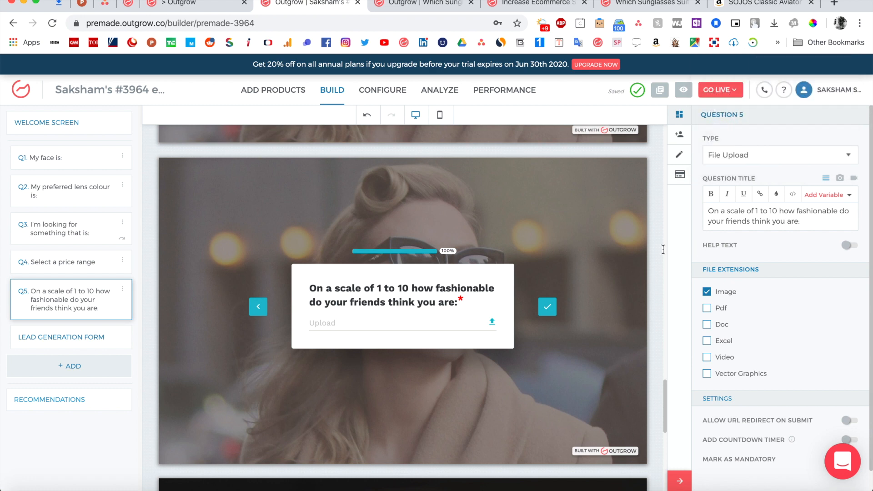
Step: Review the lead generation form after question 5 and the recommendations page with their properties
click(547, 306)
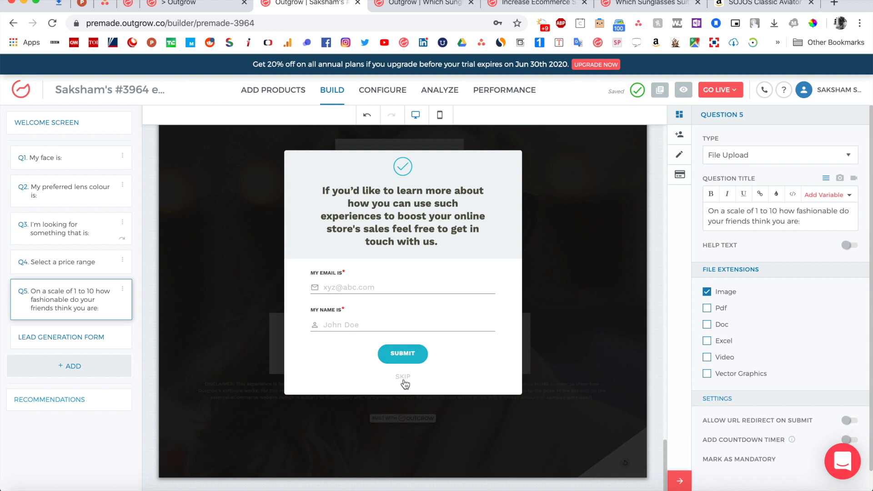
click(71, 347)
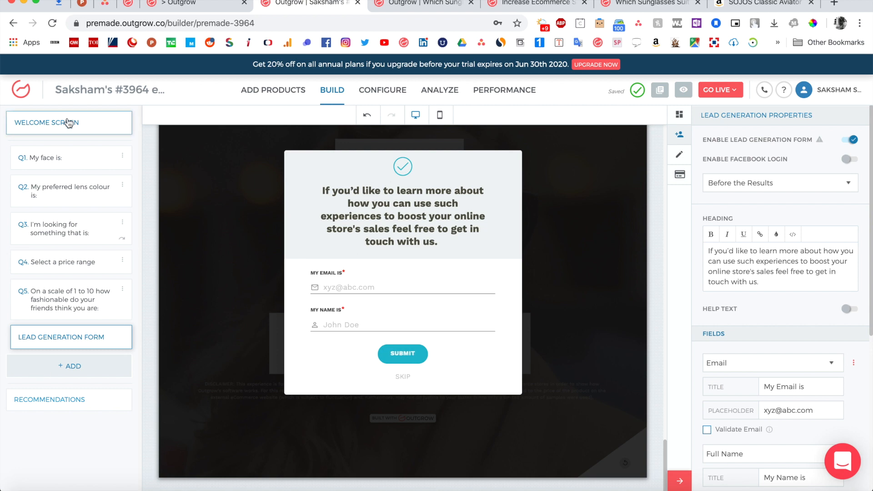
click(66, 405)
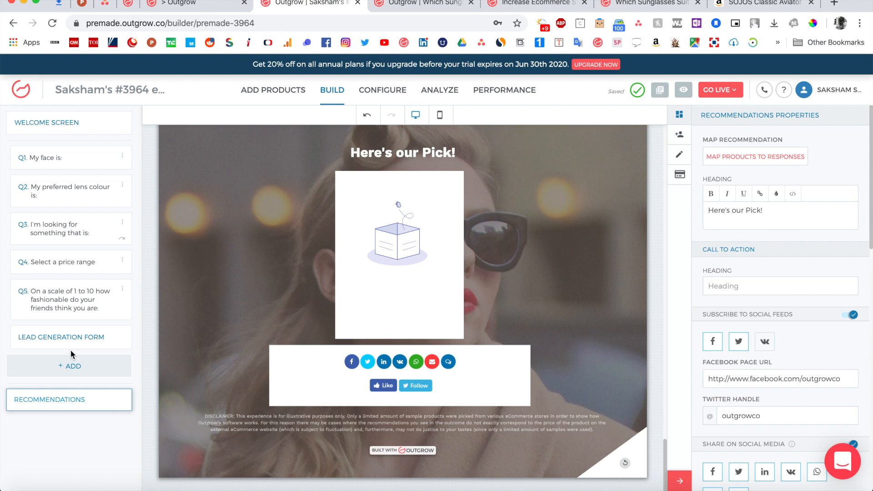
click(90, 305)
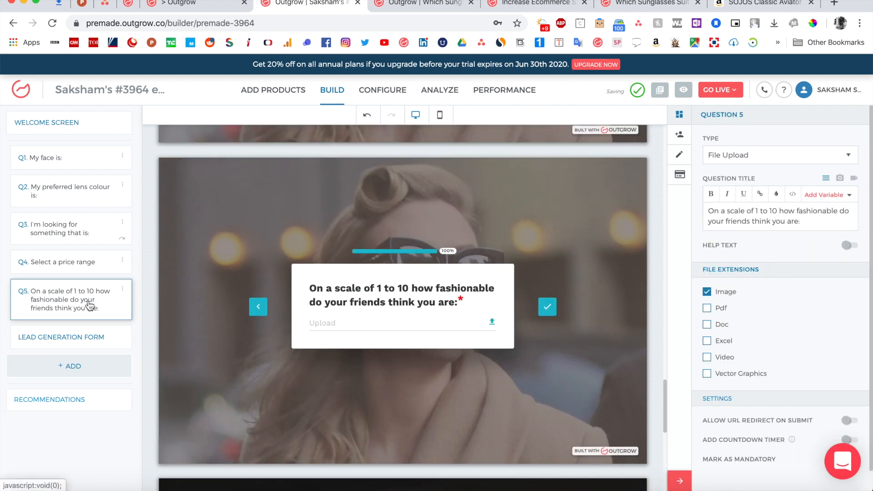
click(81, 341)
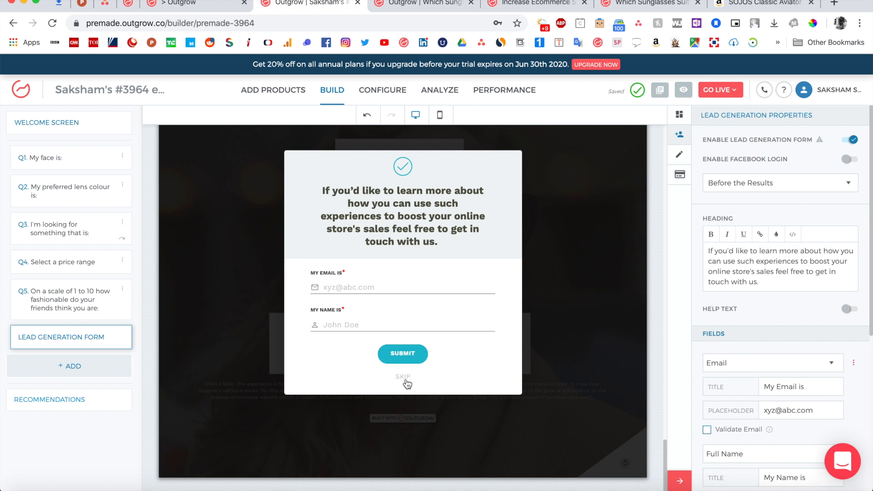
click(68, 400)
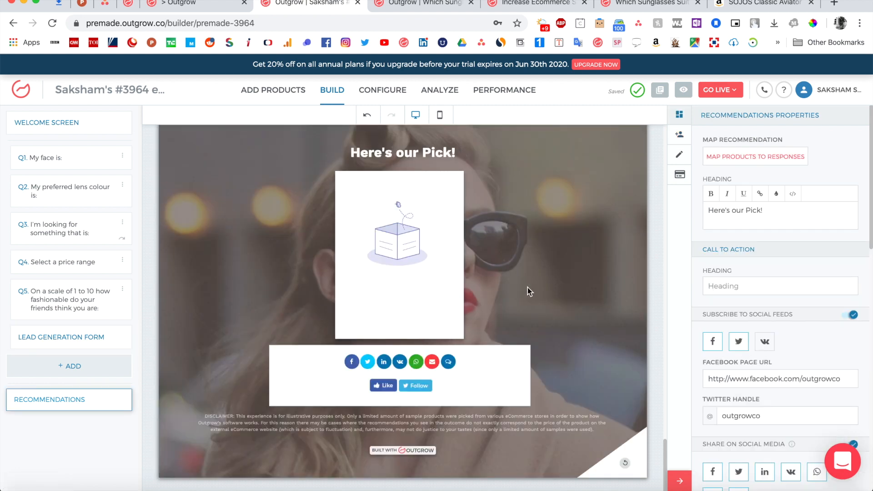
Step: Switch to the "Which Sunglasses" quiz and examine the product cards on its recommendations page
click(425, 4)
scroll(462, 182, down, 15)
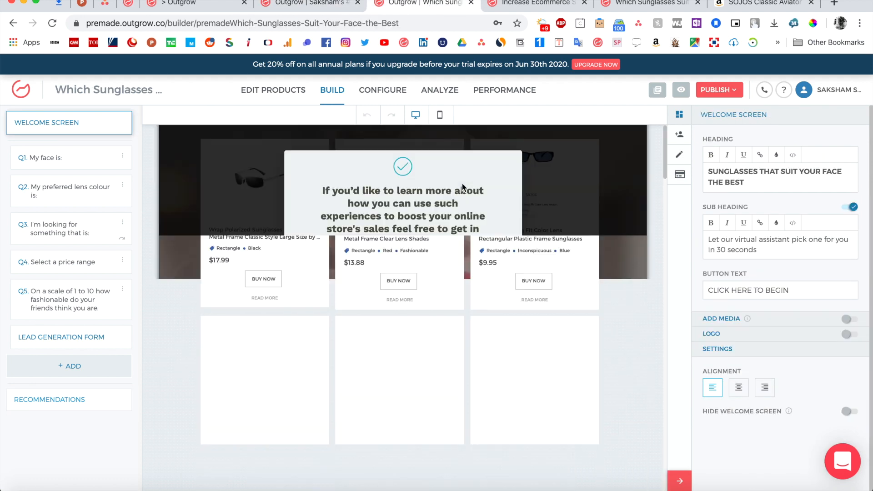
scroll(461, 184, up, 15)
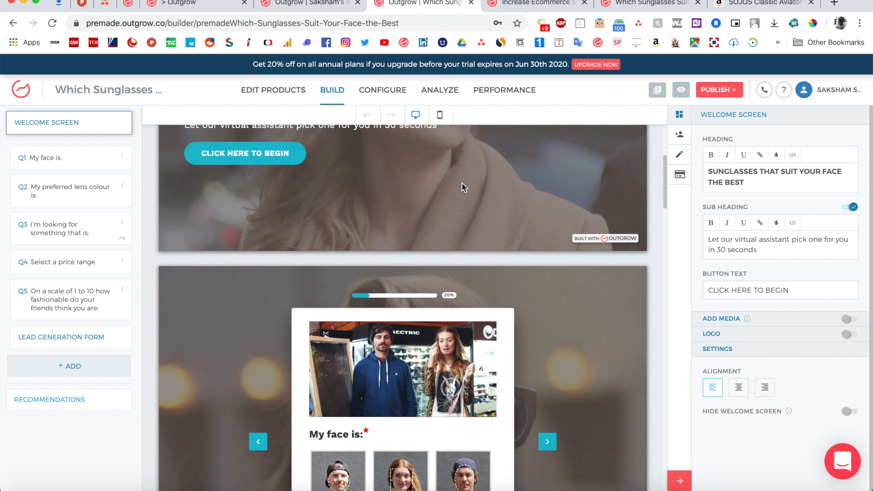
scroll(462, 184, down, 15)
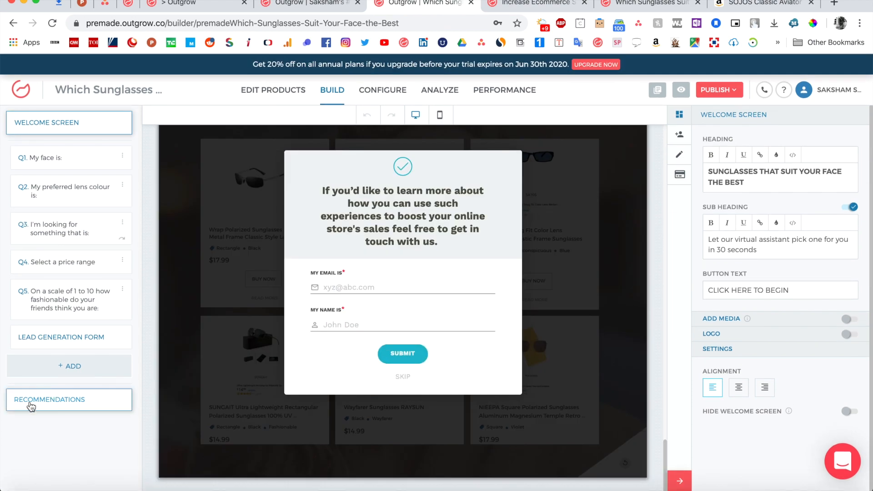
click(30, 406)
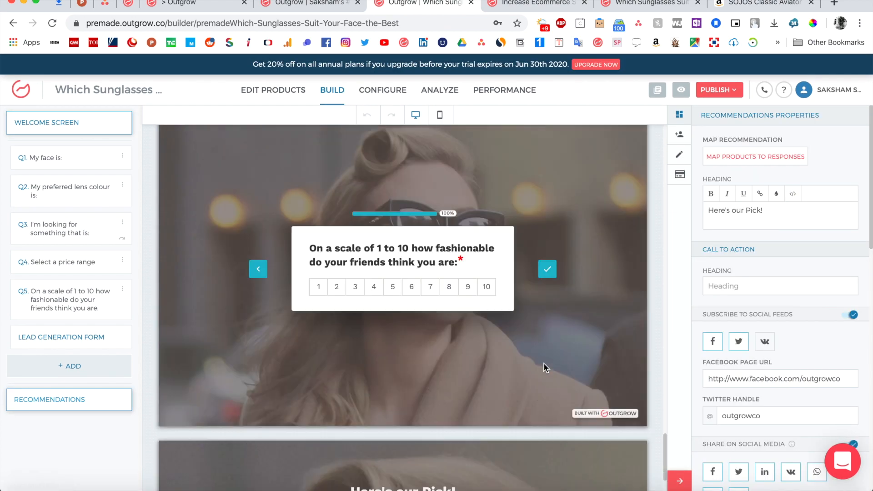
scroll(544, 363, down, 6)
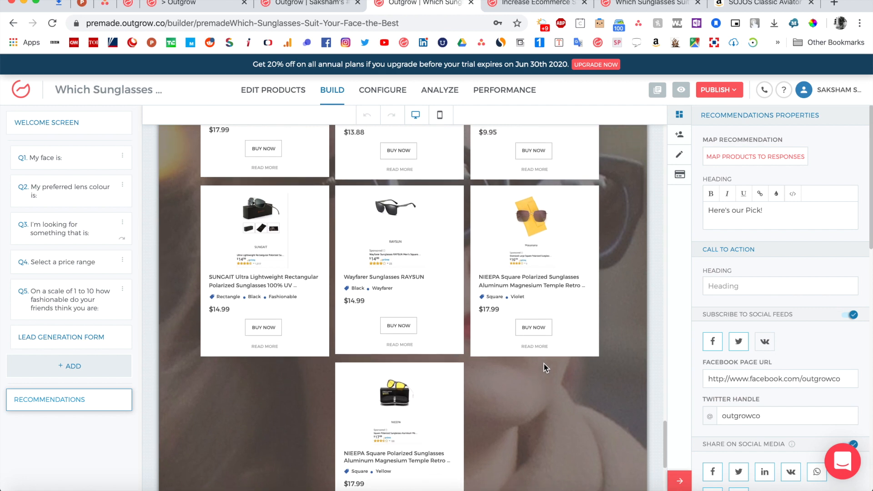
Step: Open the sunglasses quiz's product list and look through its products, filters and product details
click(286, 93)
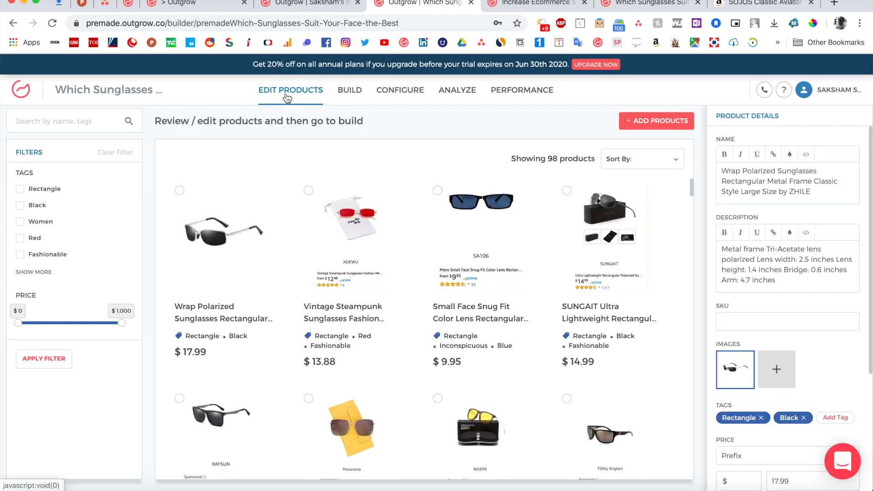
scroll(437, 189, down, 10)
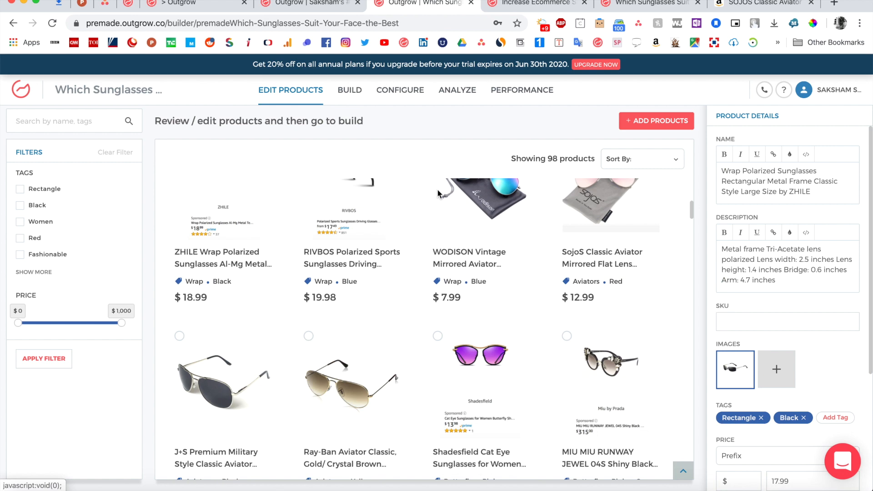
scroll(437, 194, up, 10)
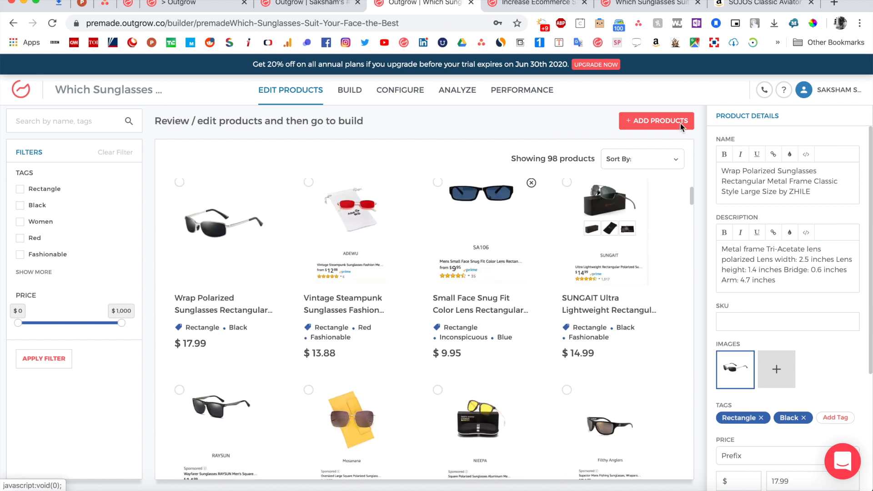
Step: Review the sources for adding products, inspect the empty manual product form, and return to the quiz builder
click(653, 123)
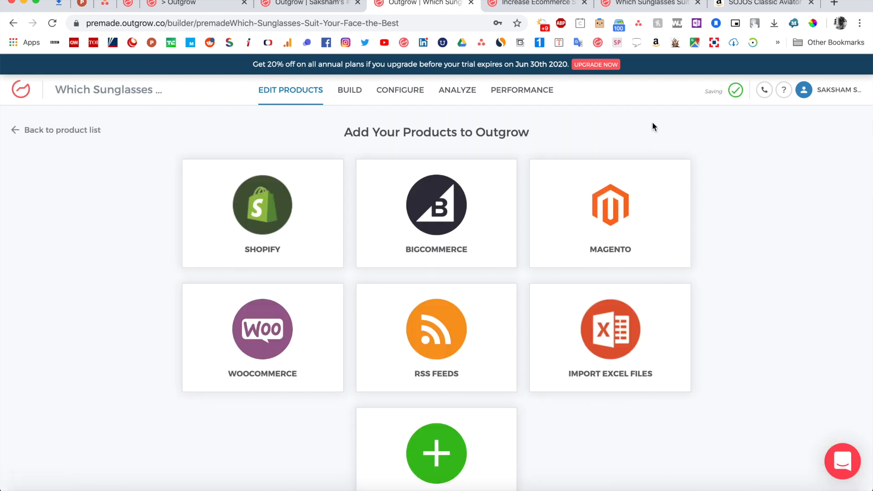
scroll(652, 126, down, 2)
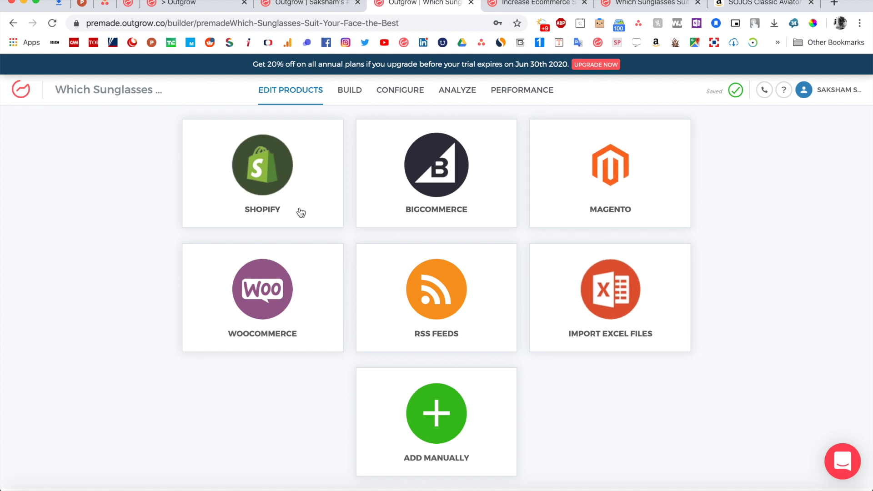
click(442, 432)
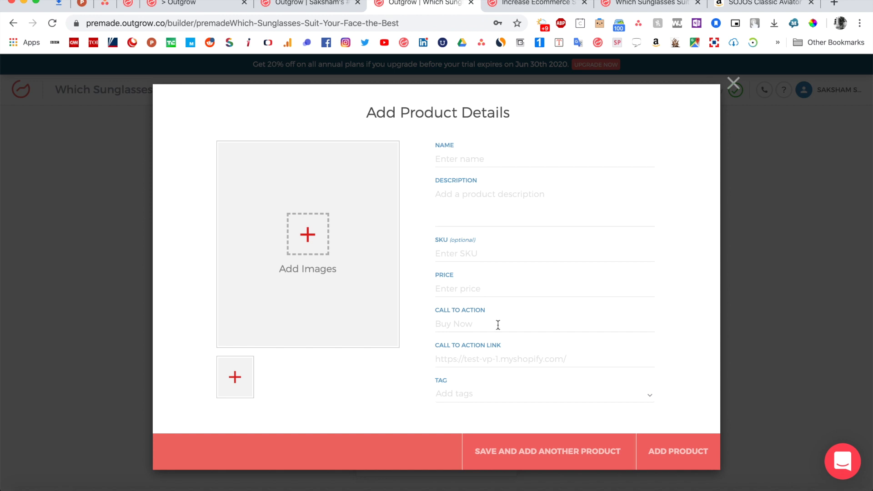
click(730, 86)
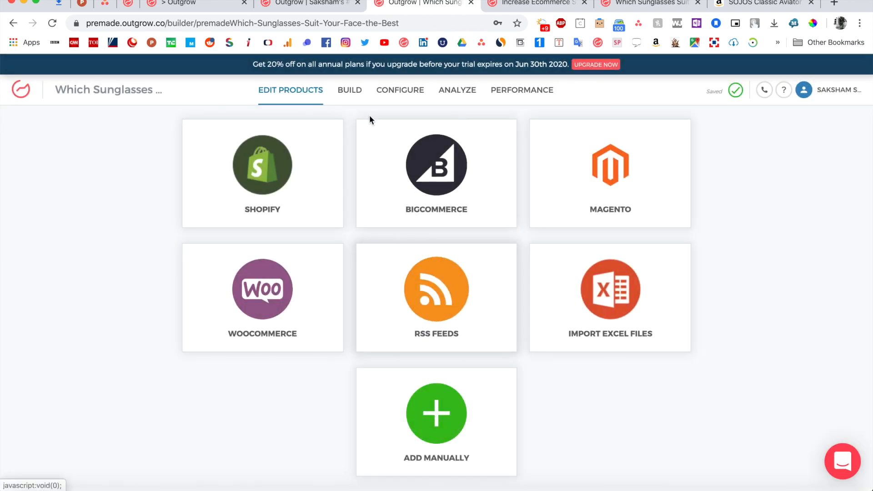
click(348, 91)
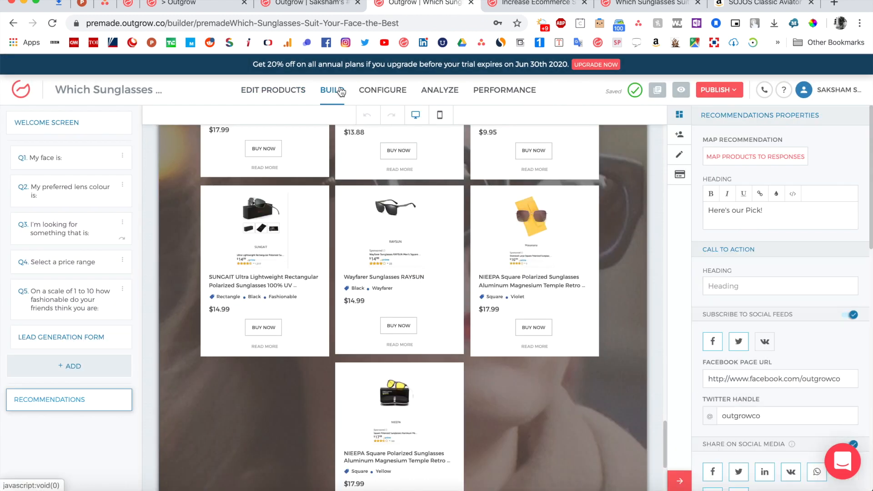
Step: Browse further down the product list to check the products' tags and prices
click(273, 91)
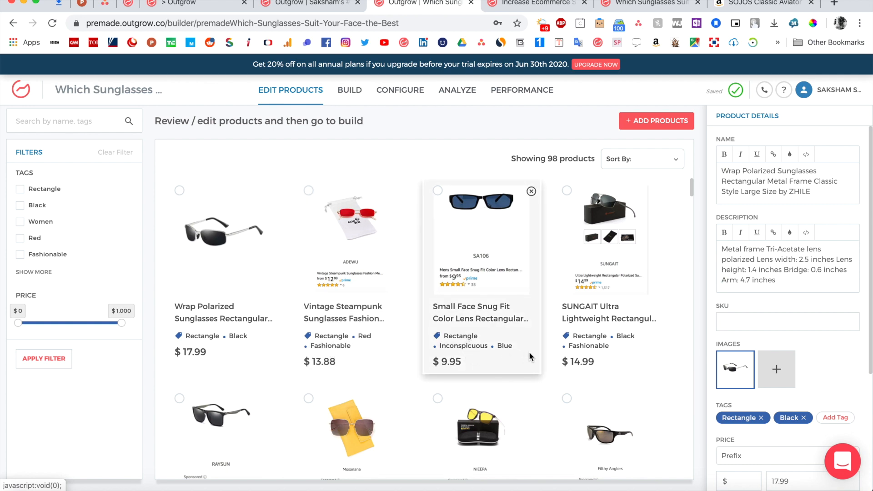
scroll(528, 351, down, 6)
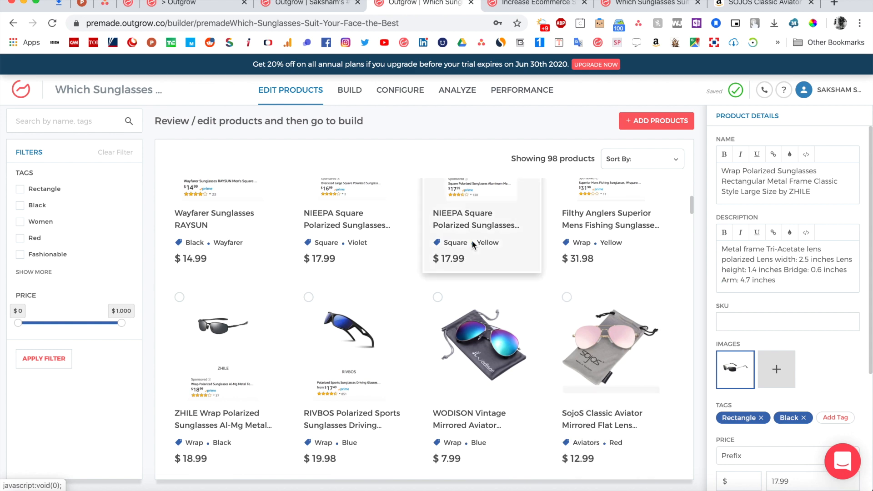
scroll(471, 240, down, 3)
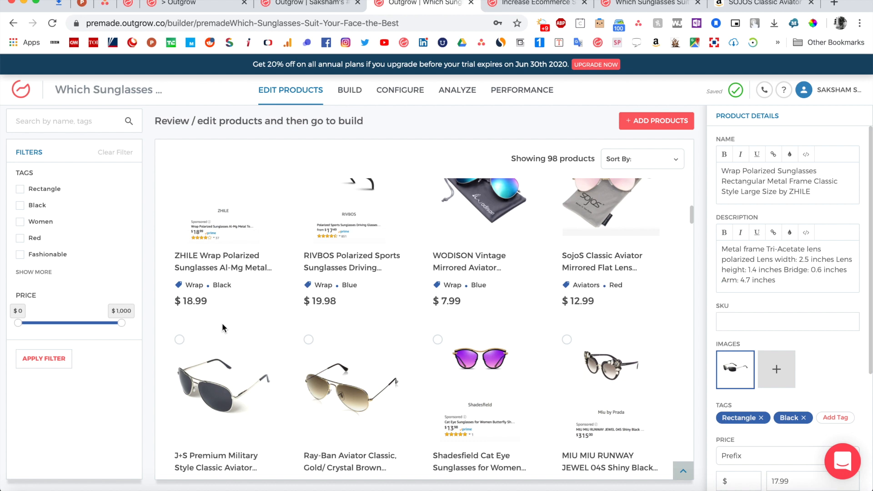
scroll(370, 336, down, 12)
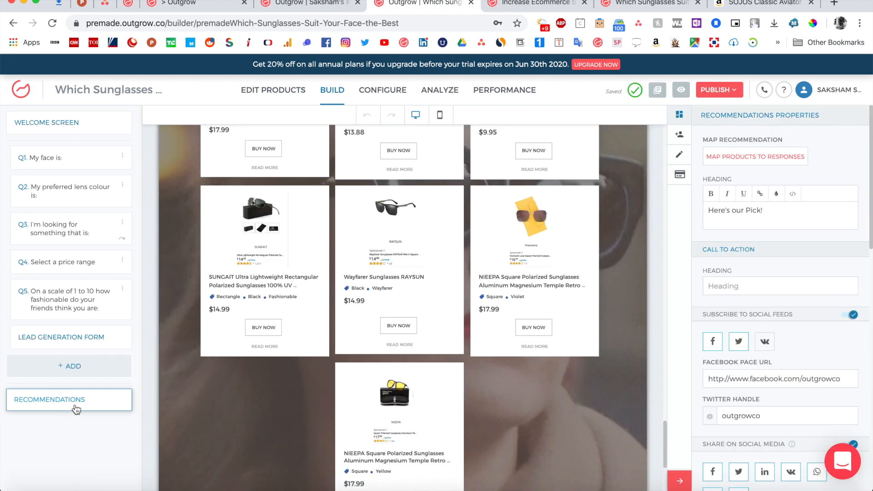
Step: Open the recommendations' product-to-response mapping, examine the tag mapping for the Round response of "My face is:", and close it
click(77, 408)
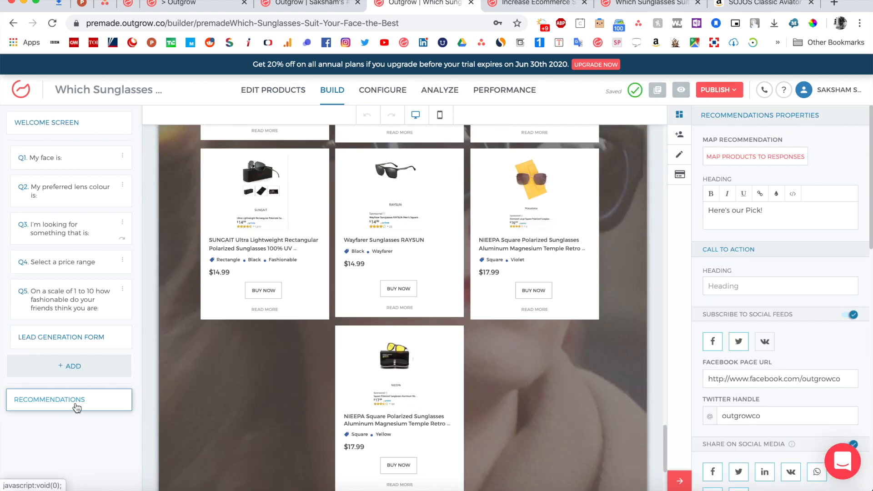
click(752, 163)
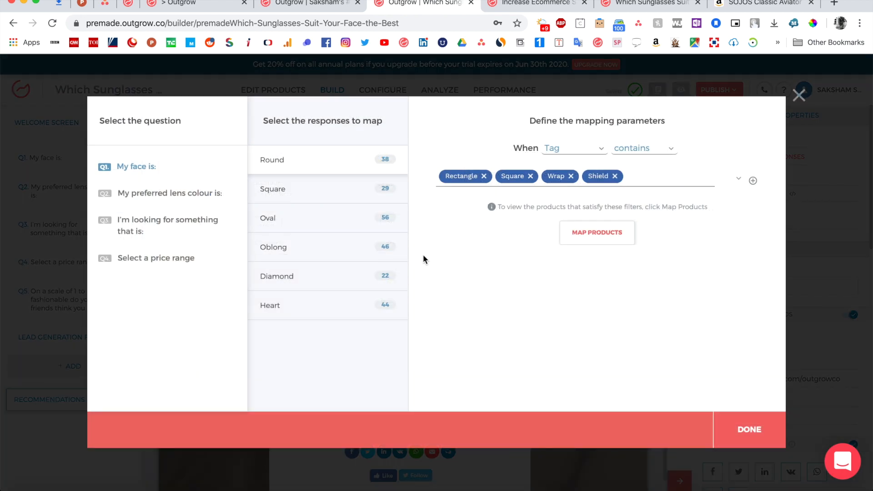
click(799, 94)
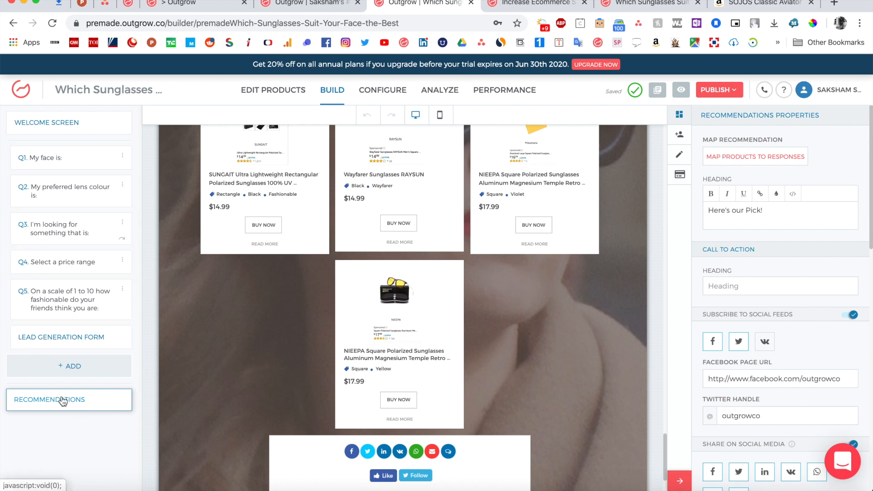
Step: Revisit question 3, question 1, the welcome screen and the recommendations page in the quiz preview
click(85, 224)
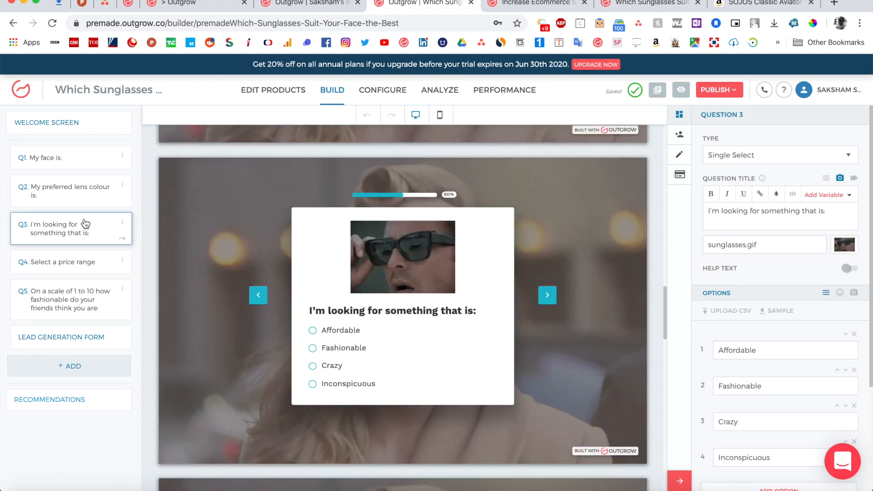
click(77, 156)
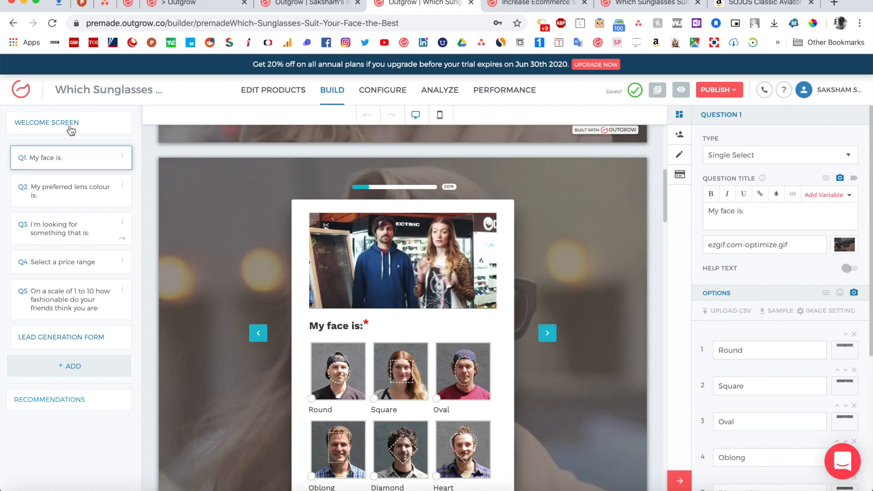
click(70, 128)
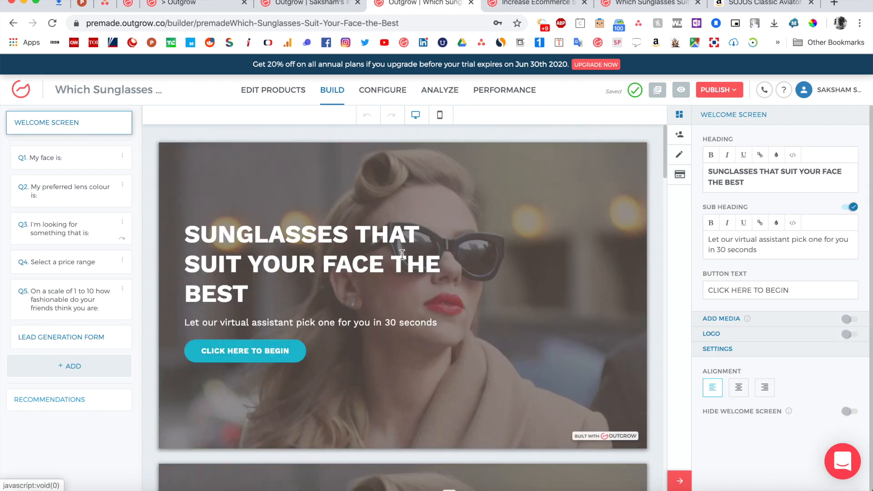
click(37, 406)
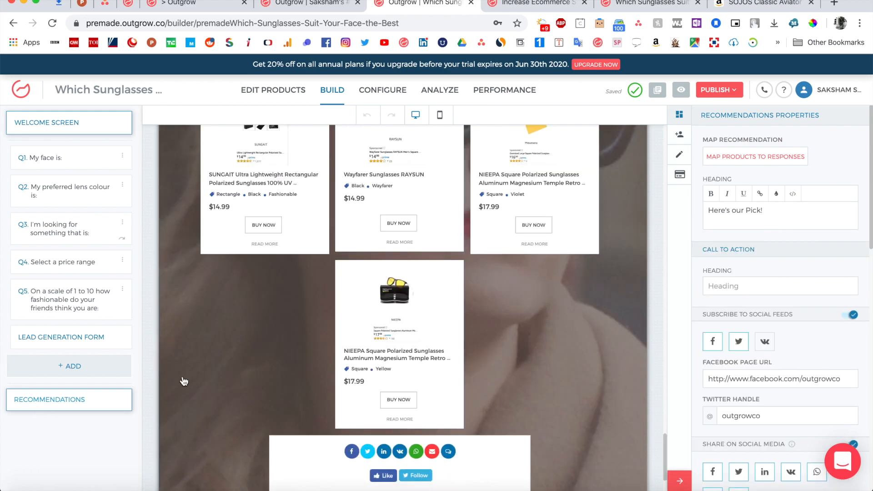
scroll(465, 368, up, 20)
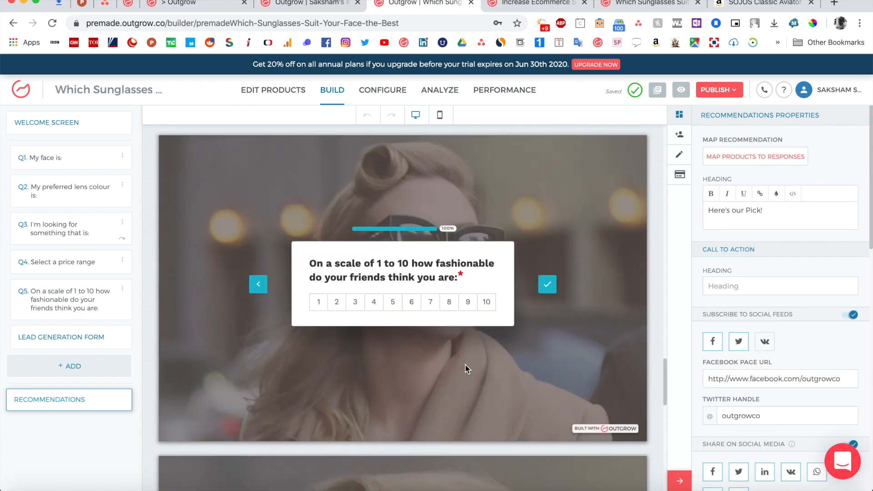
Step: Review the recommended products in the quiz preview, then open the product-to-response mapping and check the condition options for the Round response
scroll(465, 368, down, 6)
scroll(465, 366, down, 20)
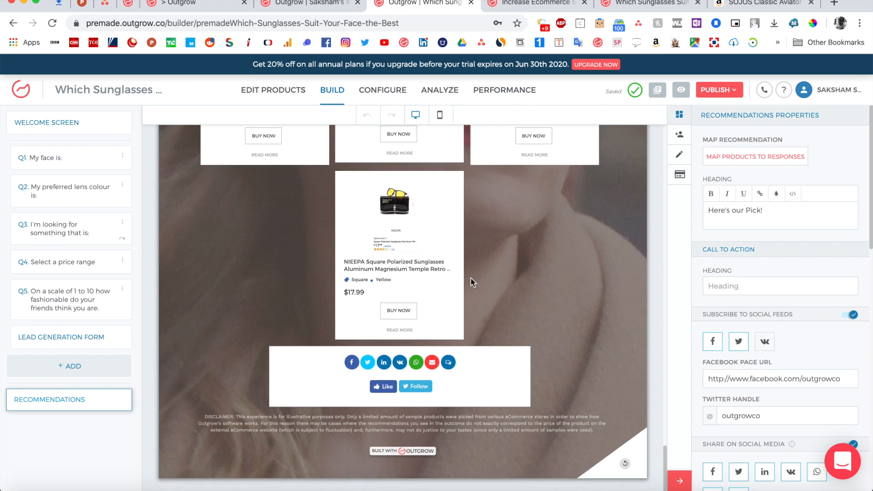
click(75, 405)
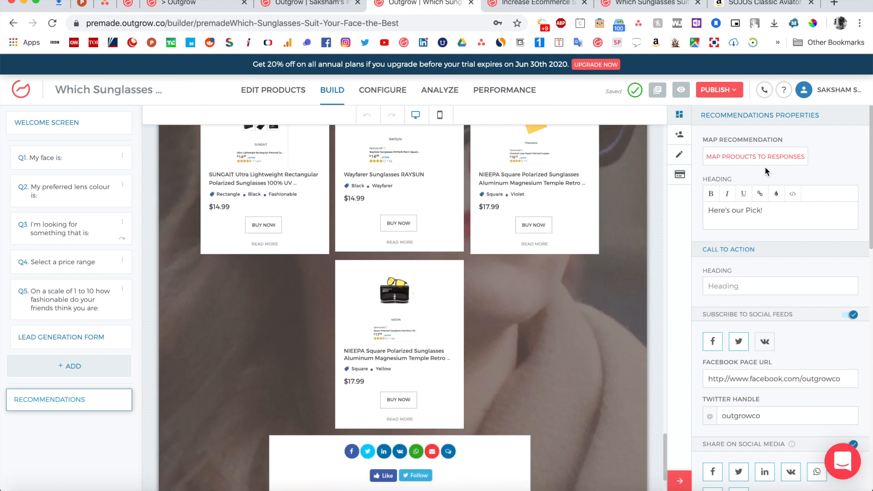
click(768, 166)
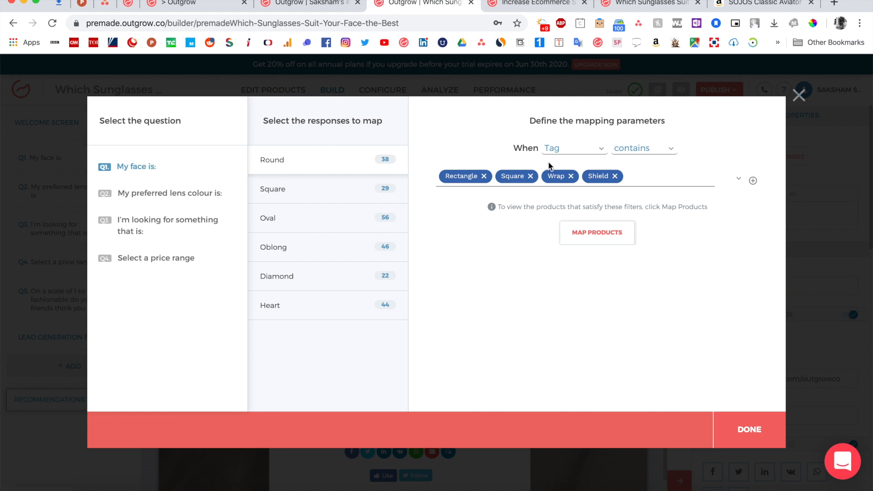
click(640, 152)
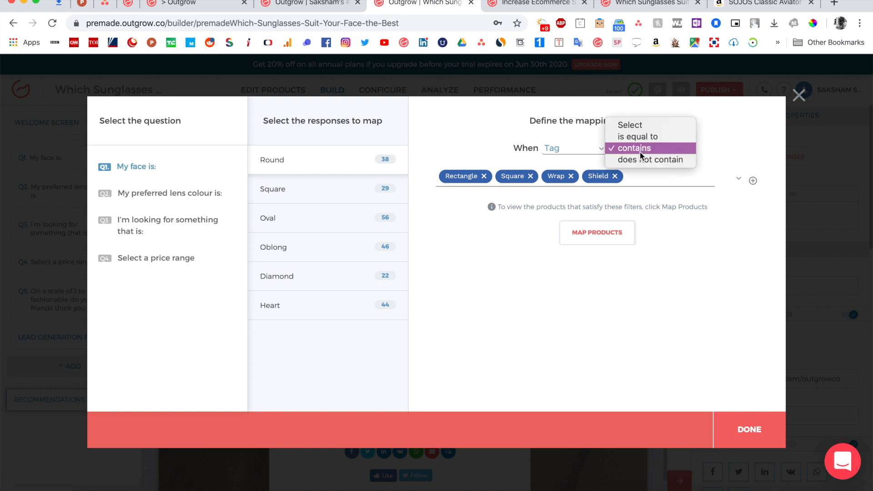
click(751, 148)
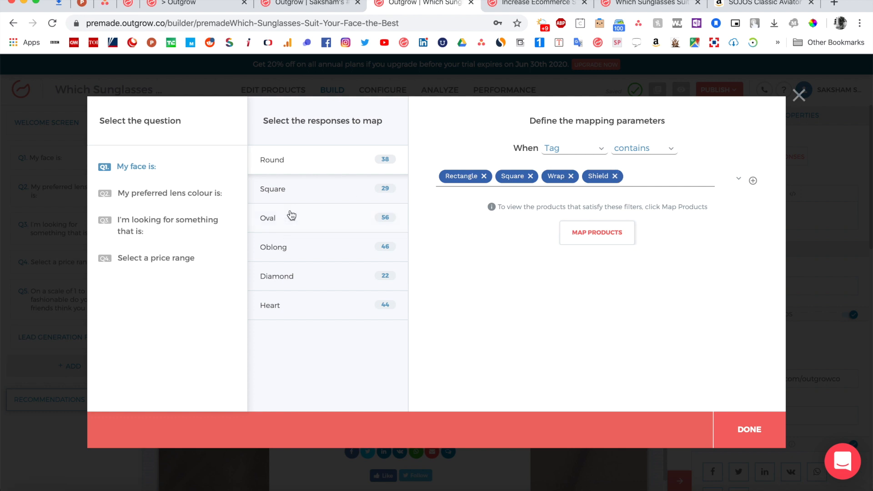
Step: Examine the tag mappings of the Square, Oval, Oblong, Diamond and Heart responses for "My face is:"
click(314, 194)
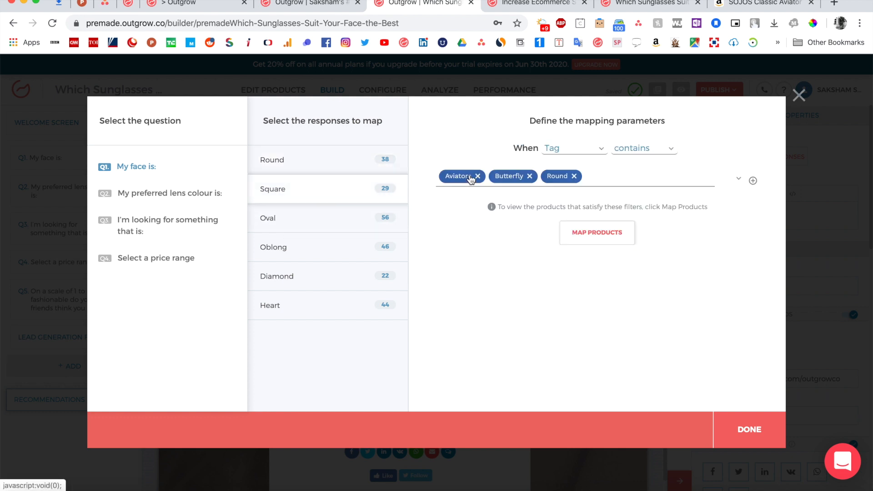
click(267, 226)
click(282, 259)
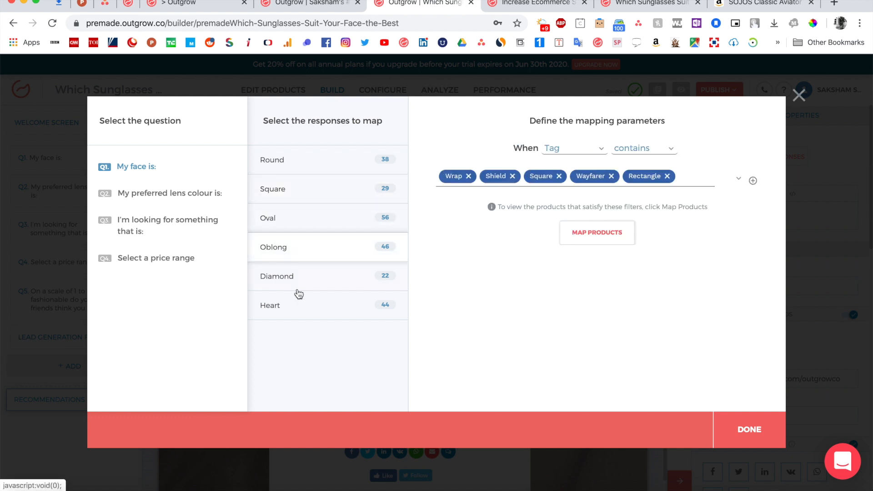
click(298, 289)
click(306, 315)
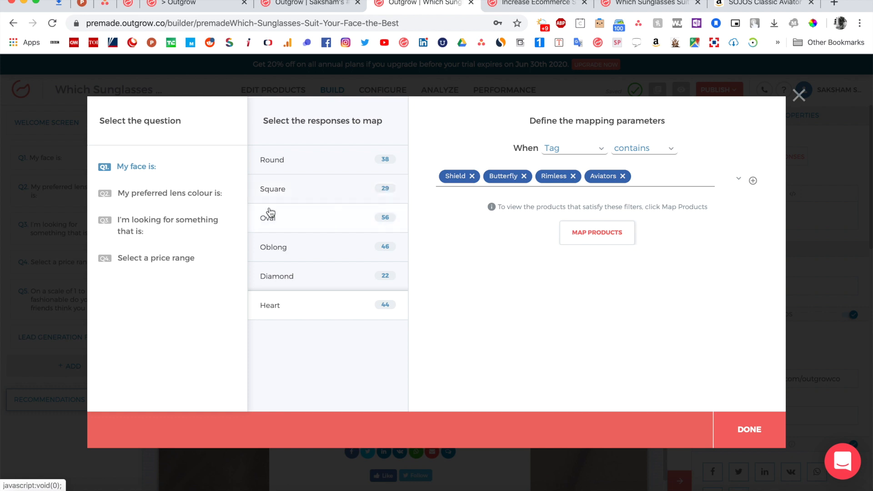
Step: Examine the tag mappings of the Black, Red, Blue and Yellow responses for "My preferred lens colour is:"
click(146, 196)
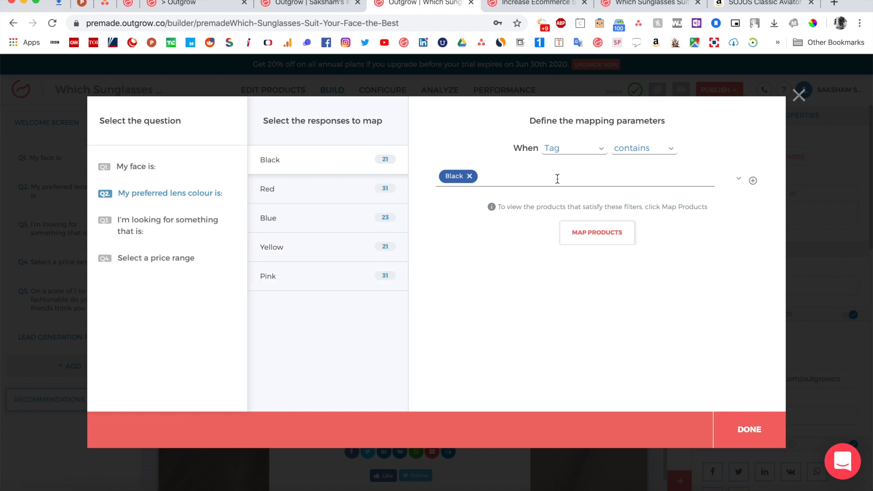
click(303, 191)
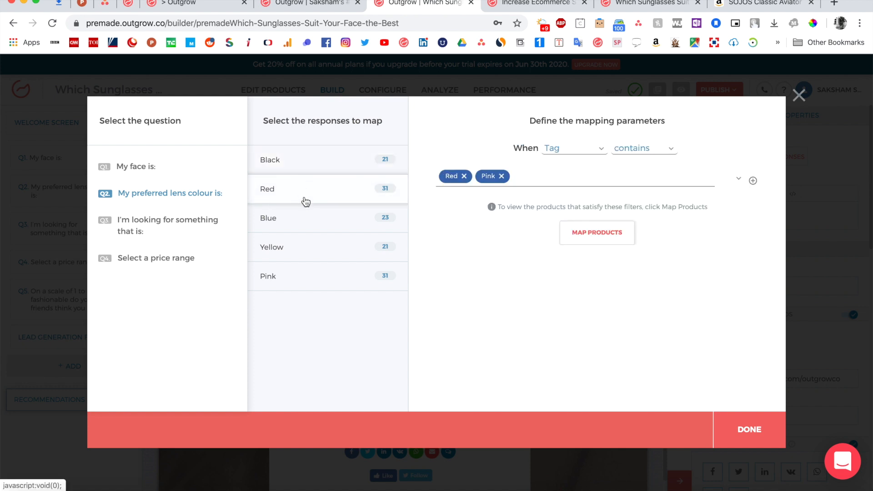
click(301, 227)
click(308, 255)
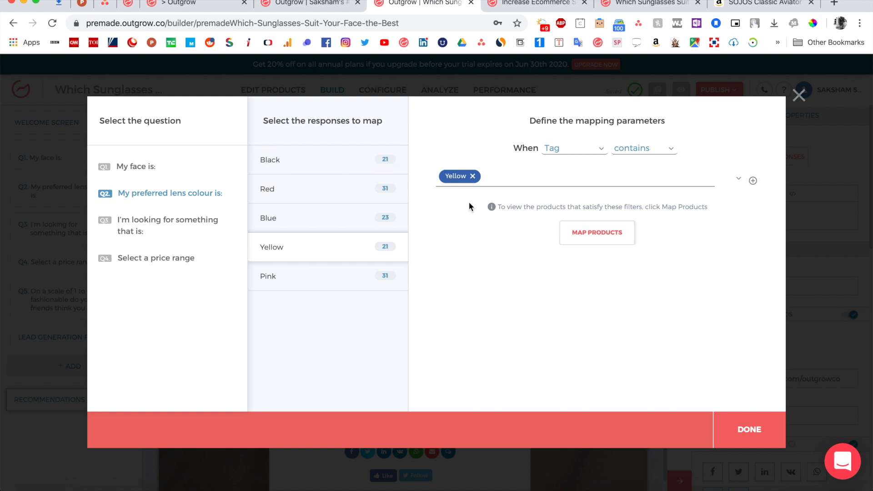
Step: Check the mapping parameters of question 3 and the "Select a price range" question, then close the mapping
click(187, 231)
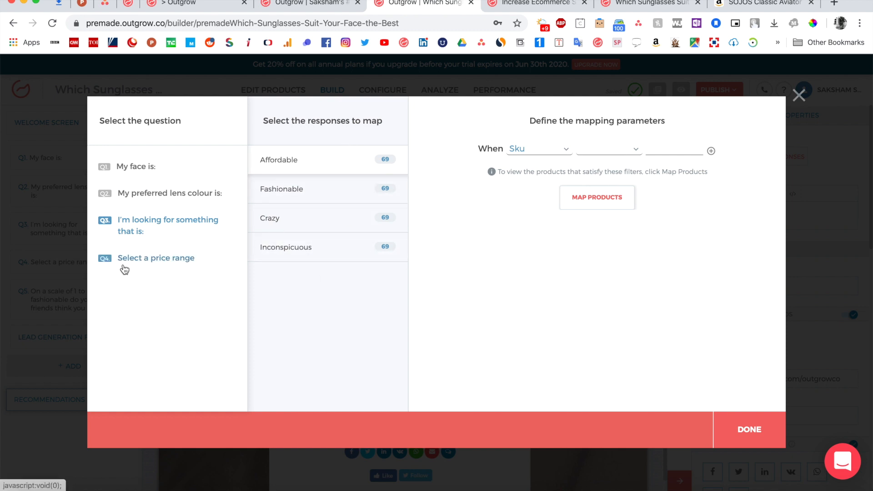
click(298, 199)
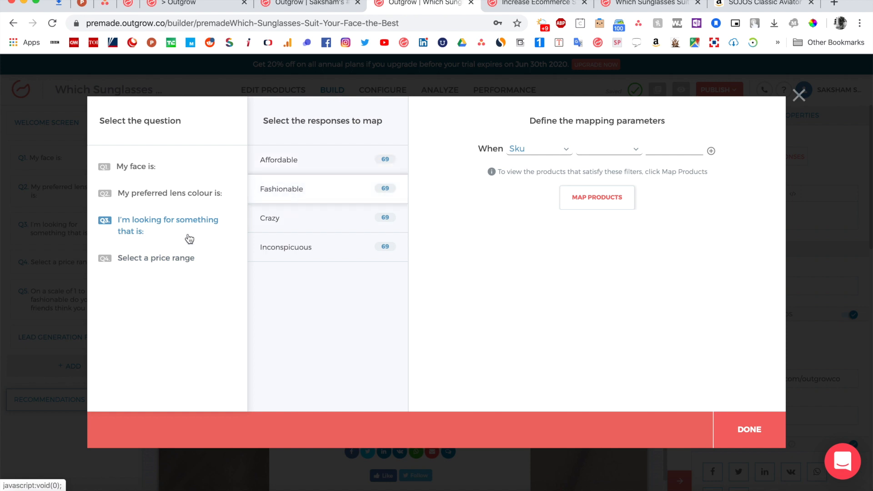
click(160, 267)
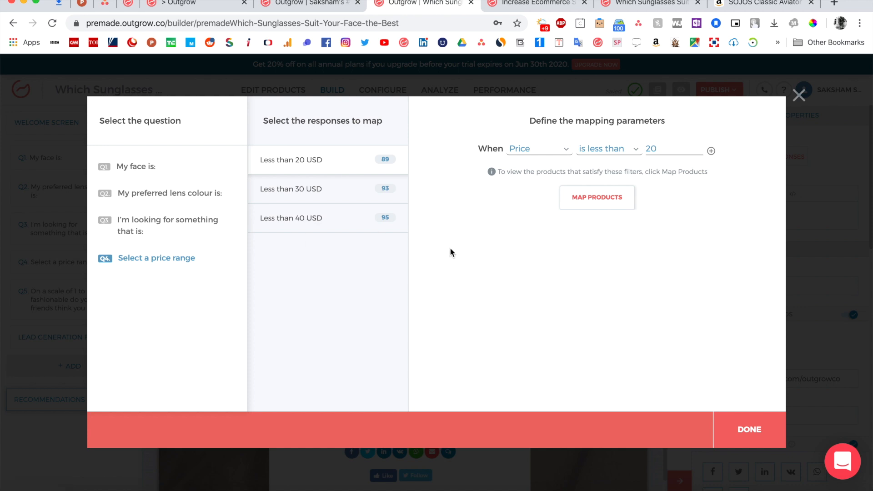
click(758, 431)
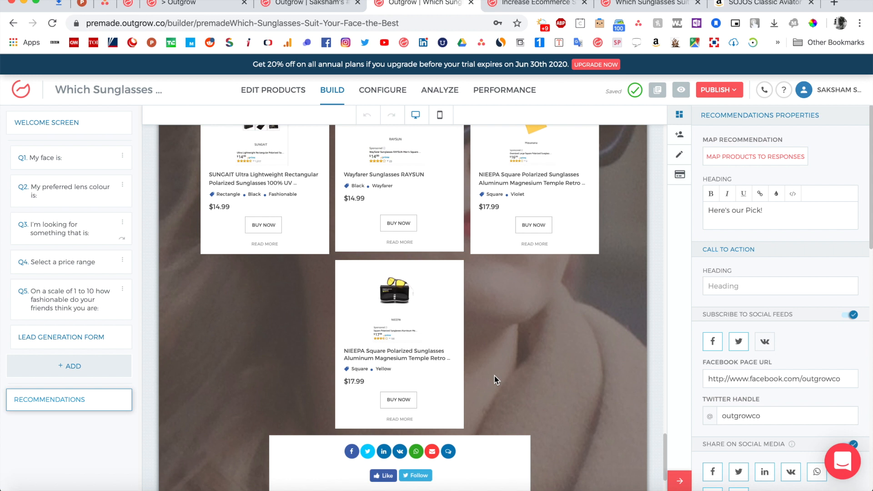
Step: Review the social sharing options and display settings of the recommendations page alongside its preview
scroll(571, 361, down, 2)
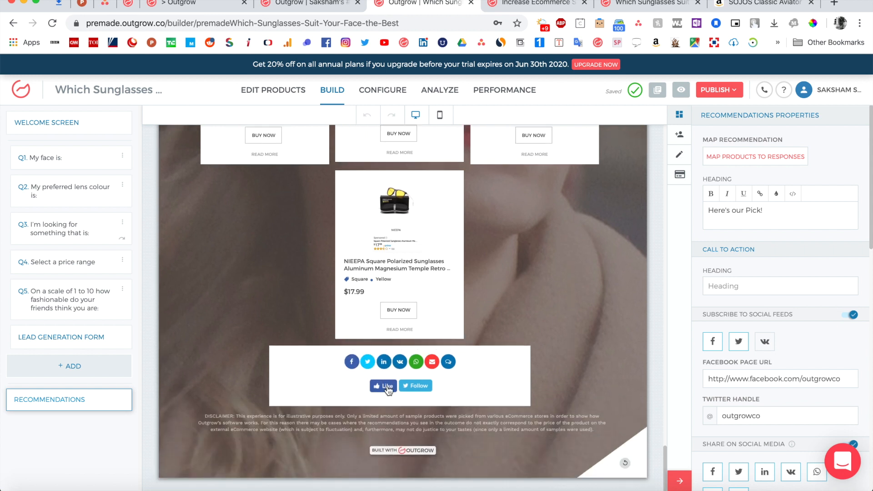
scroll(774, 372, down, 10)
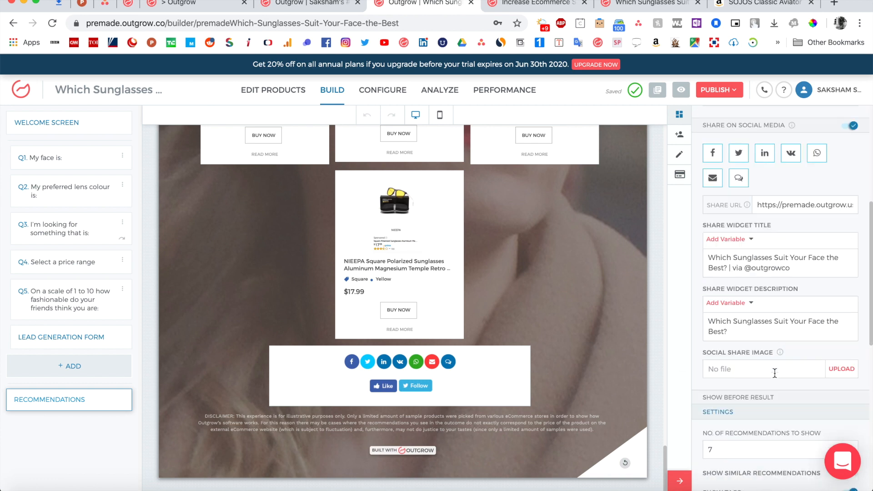
scroll(774, 373, up, 5)
scroll(594, 337, up, 4)
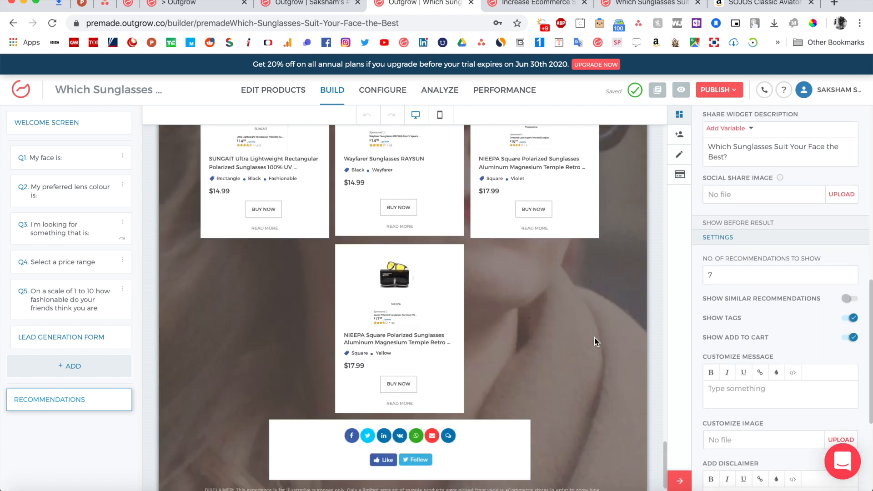
scroll(594, 337, down, 4)
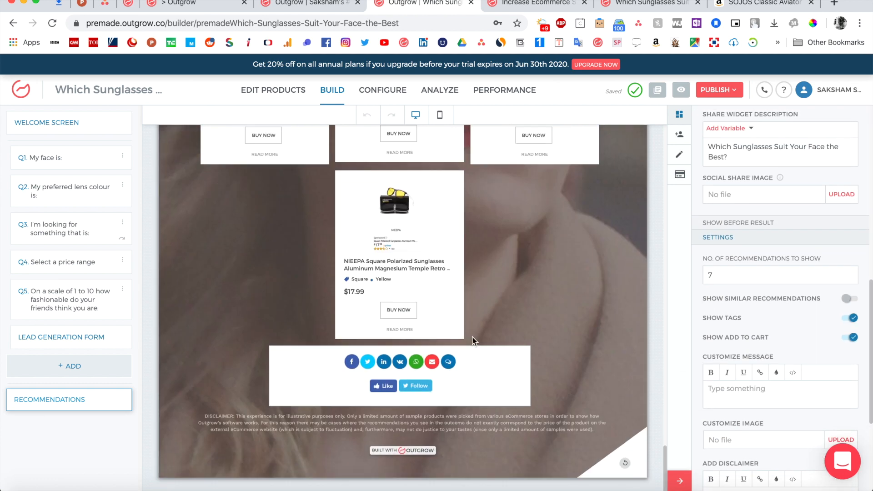
scroll(472, 338, up, 5)
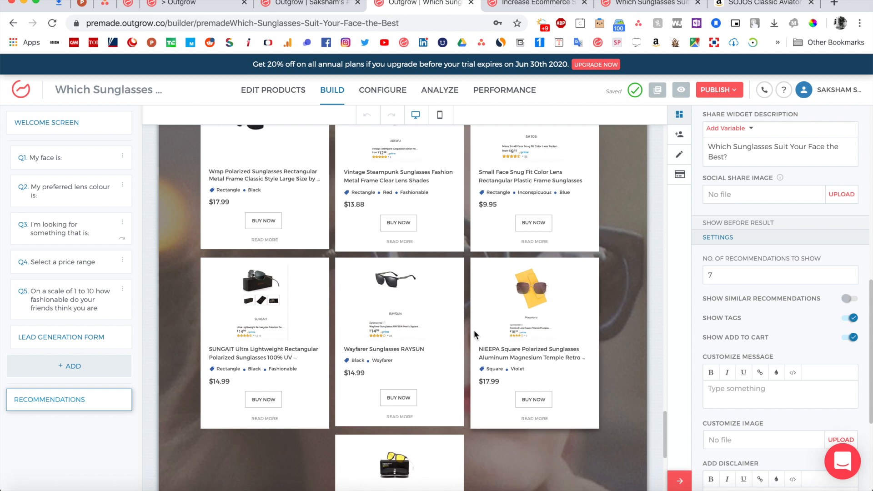
Step: Return to the top of the quiz builder and review the welcome screen and questions in mobile view
click(391, 91)
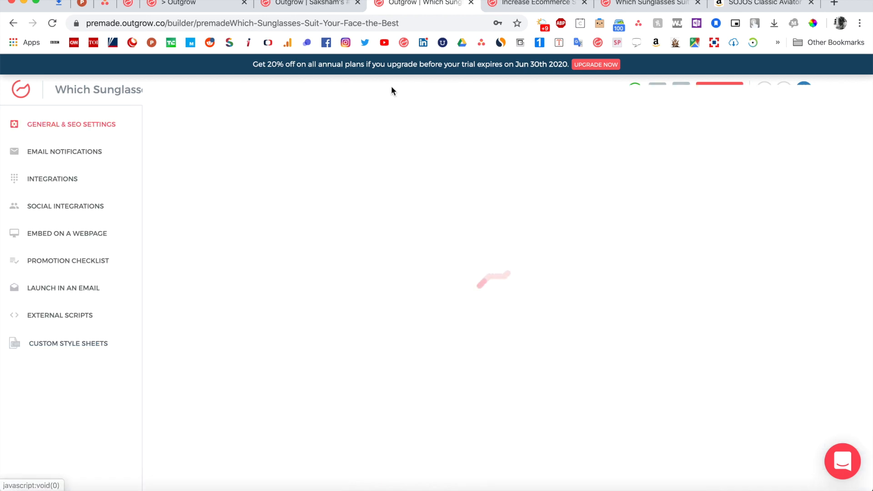
click(330, 92)
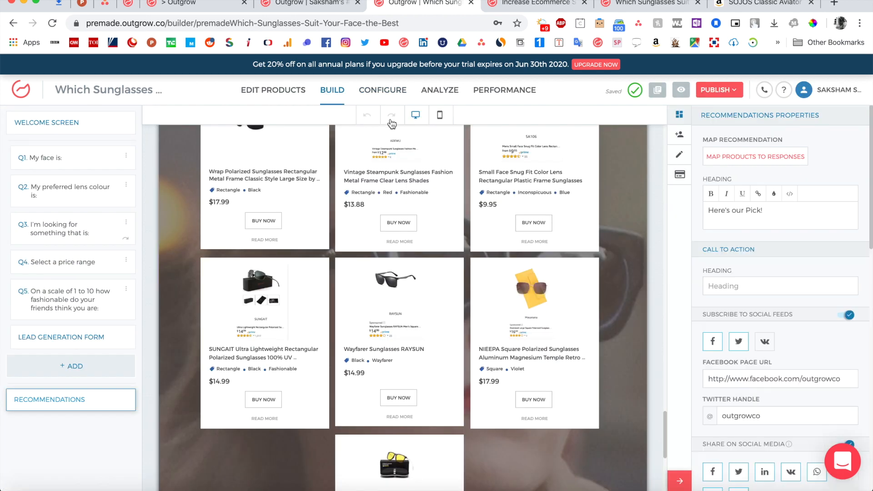
scroll(492, 214, up, 15)
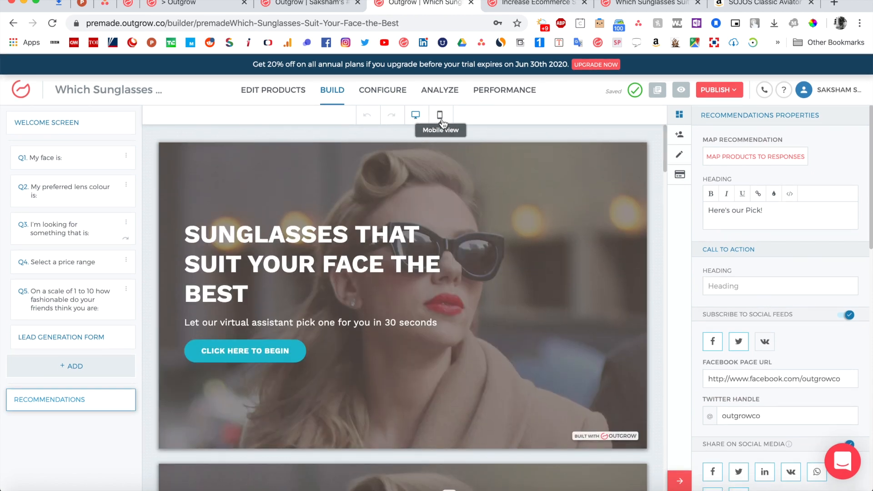
click(440, 117)
scroll(552, 255, down, 15)
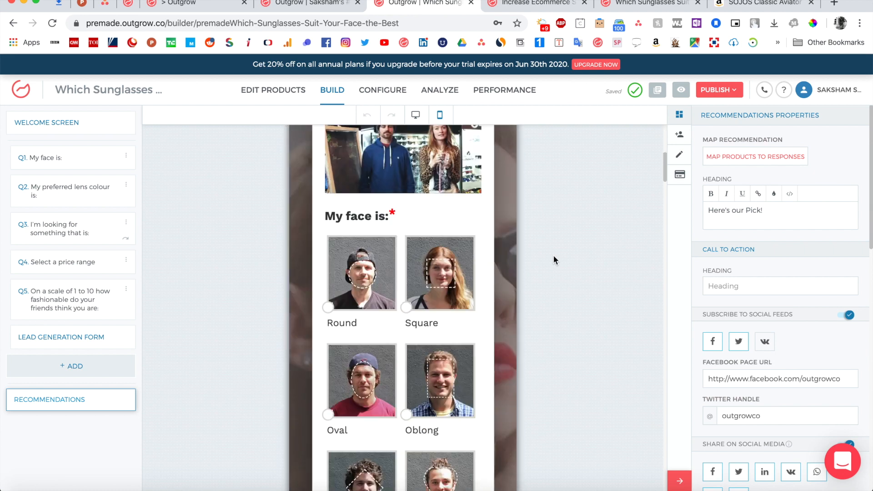
scroll(553, 255, down, 15)
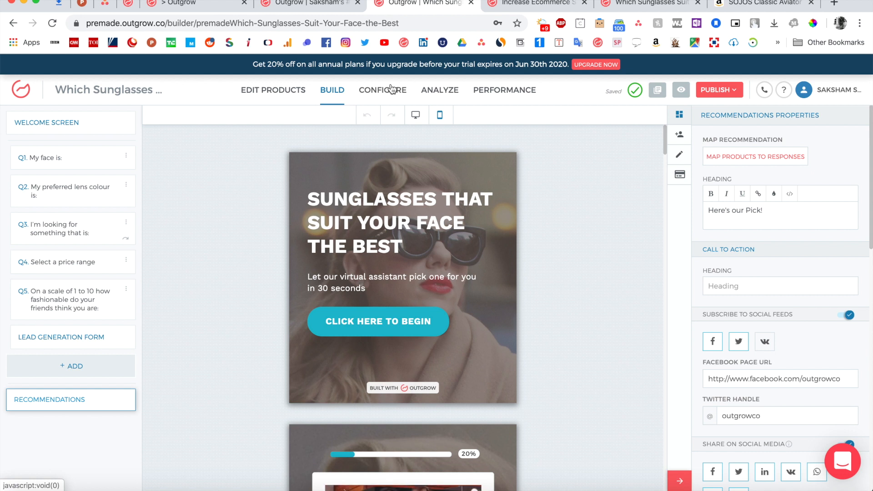
Step: Look over the quiz's general settings, return to the builder, and switch the preview back to web view
click(392, 89)
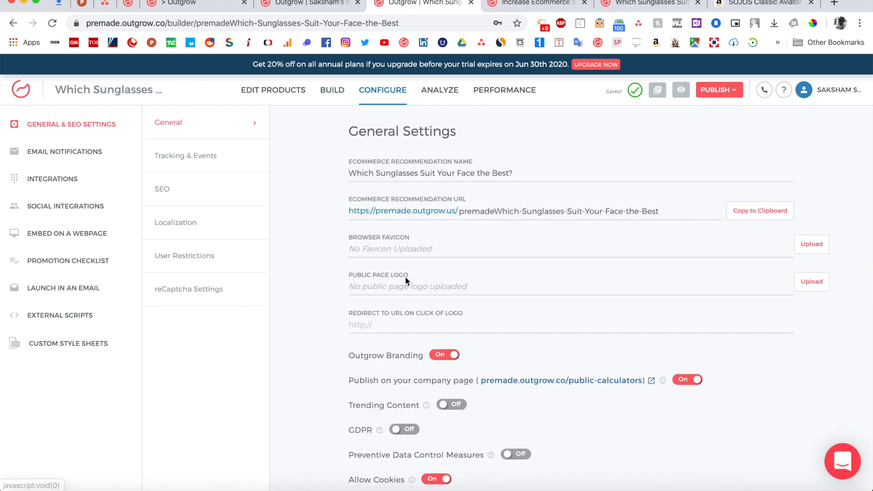
scroll(405, 276, down, 4)
scroll(405, 277, up, 5)
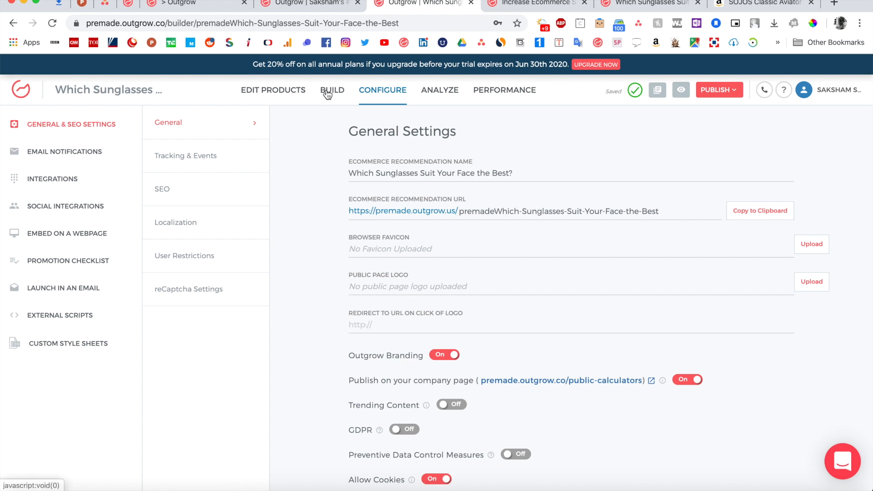
click(272, 92)
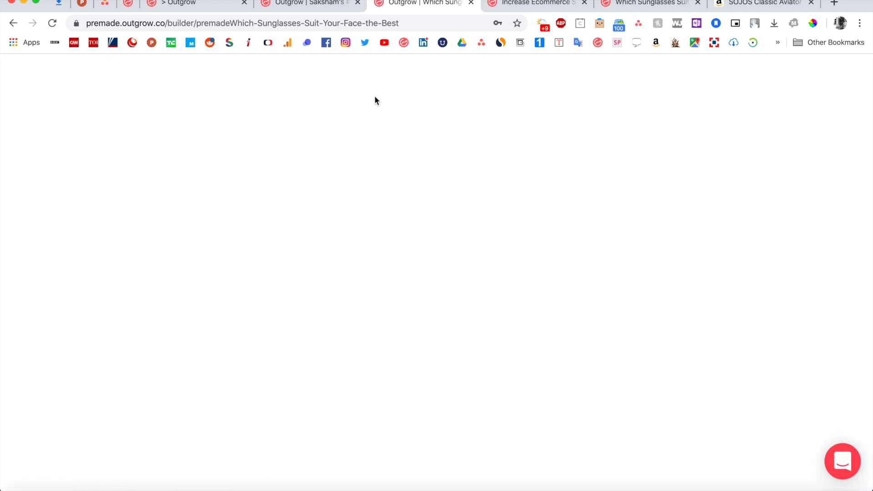
click(351, 92)
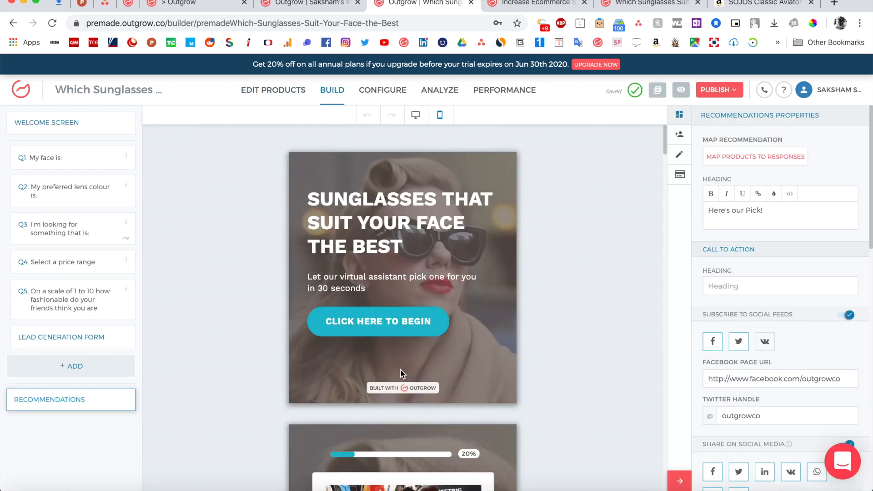
click(416, 115)
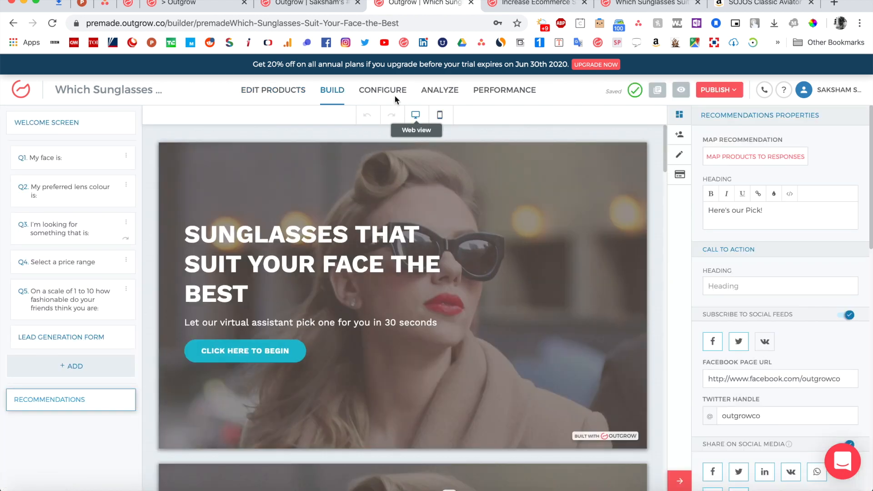
Step: Reopen the general settings to examine the eCommerce recommendation URL and the branding, privacy and status options
click(381, 90)
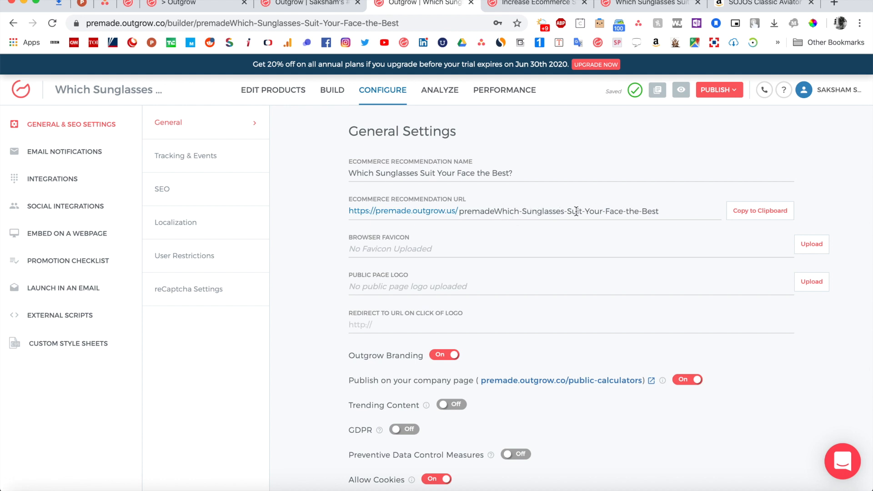
double_click(517, 210)
double_click(535, 211)
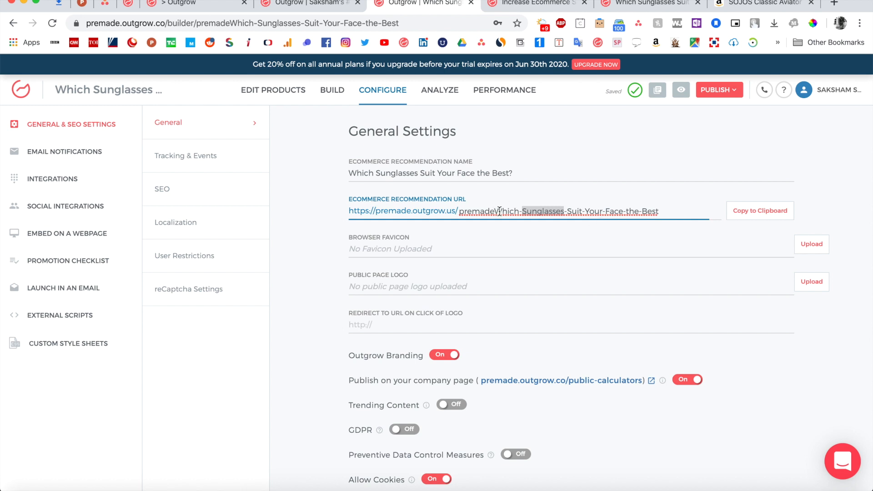
scroll(499, 210, down, 5)
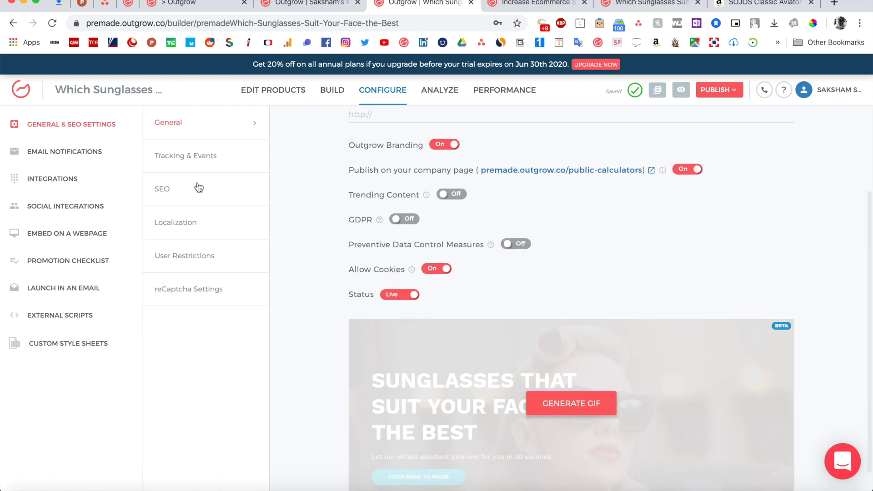
Step: Open the email notification settings and review the custom email sent to users
click(107, 157)
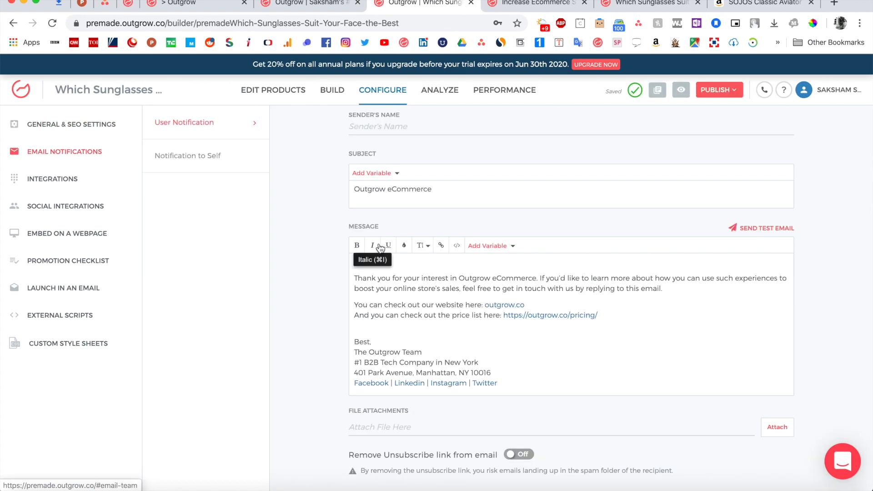
scroll(523, 193, up, 4)
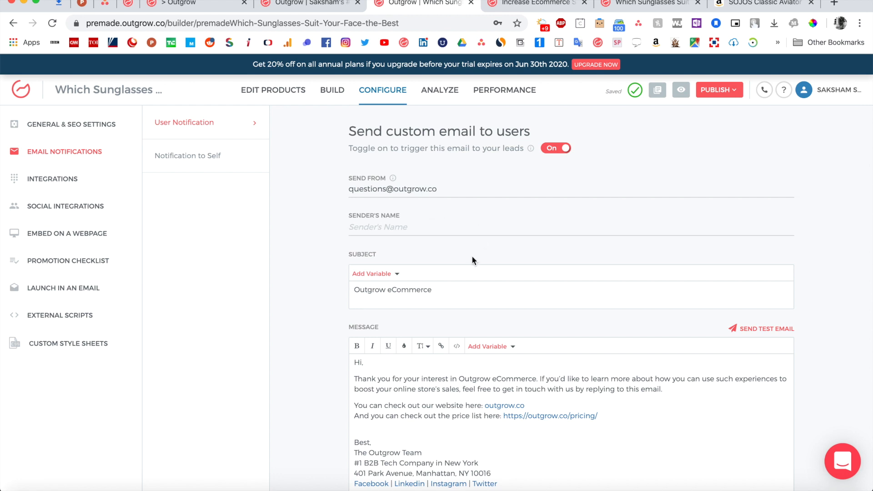
Step: Review the user email's message and browse the variables available for it, from lead details to UTM parameters
scroll(471, 255, down, 3)
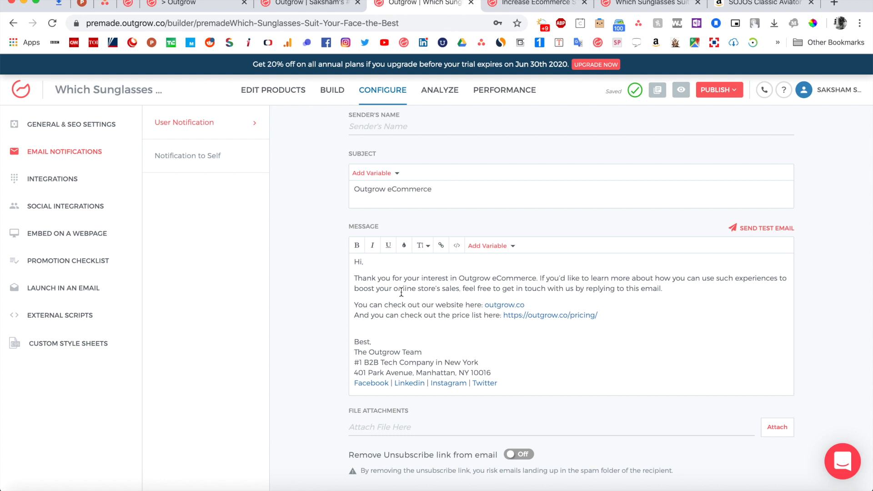
double_click(441, 289)
click(684, 290)
click(487, 267)
click(491, 245)
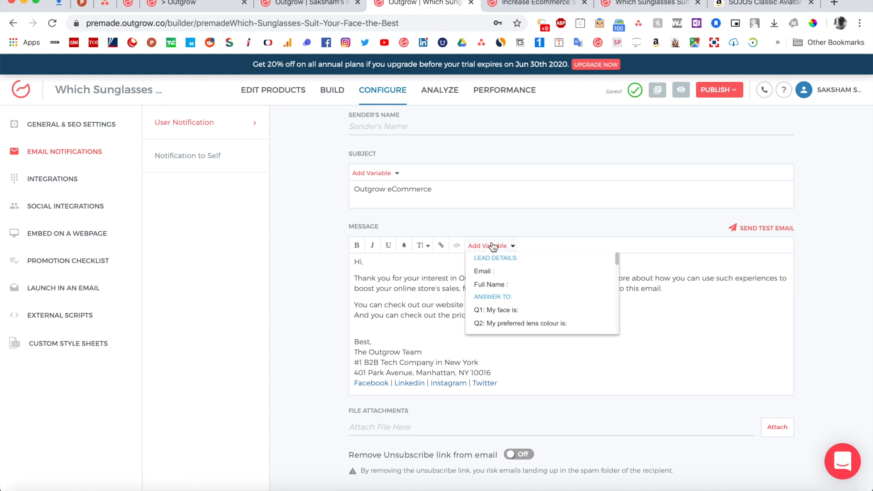
scroll(528, 291, down, 2)
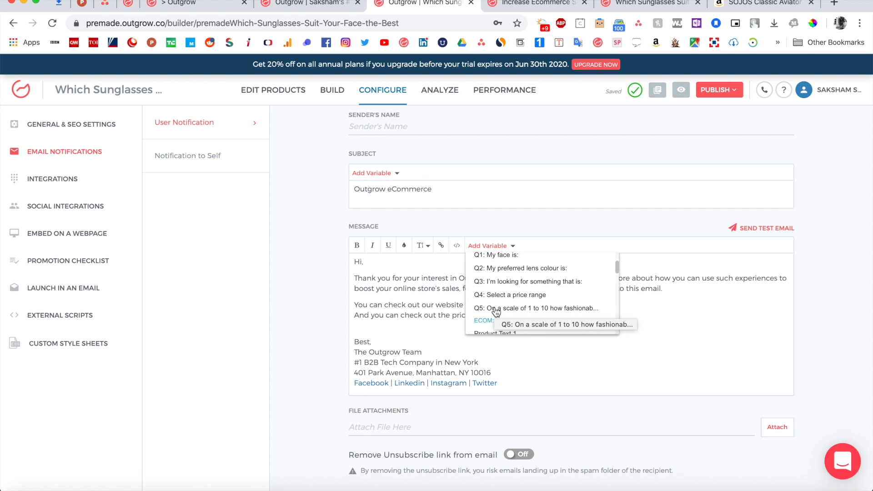
scroll(502, 290, up, 2)
scroll(504, 289, down, 5)
scroll(503, 286, down, 5)
scroll(504, 276, down, 5)
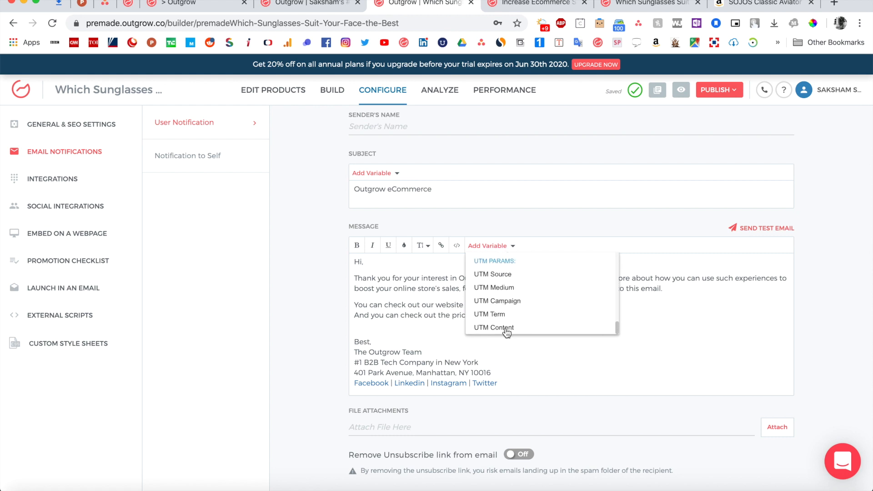
Step: Insert the Full Name variable after "Hi" in the greeting of the user email message
click(679, 289)
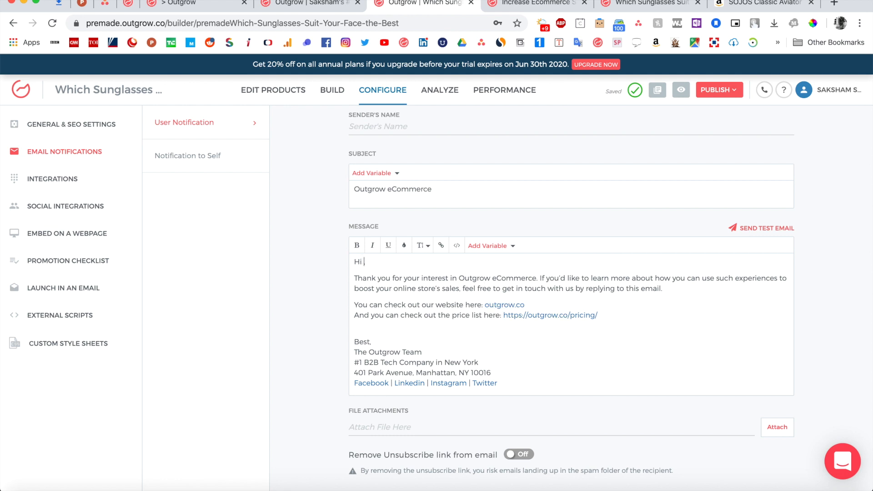
click(488, 248)
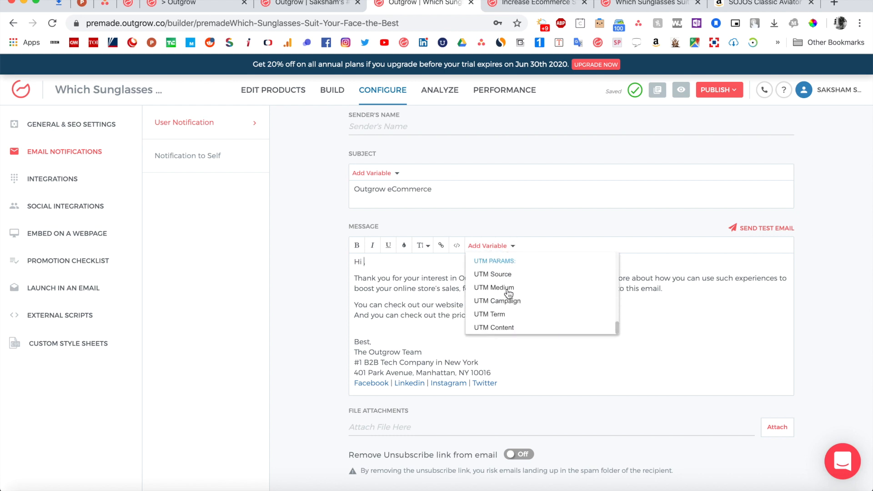
scroll(508, 293, down, 1)
scroll(508, 294, up, 5)
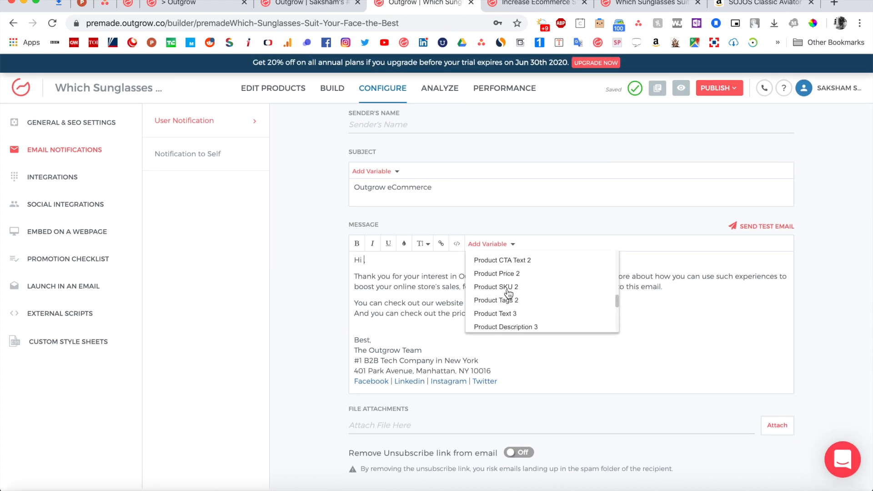
scroll(508, 294, up, 6)
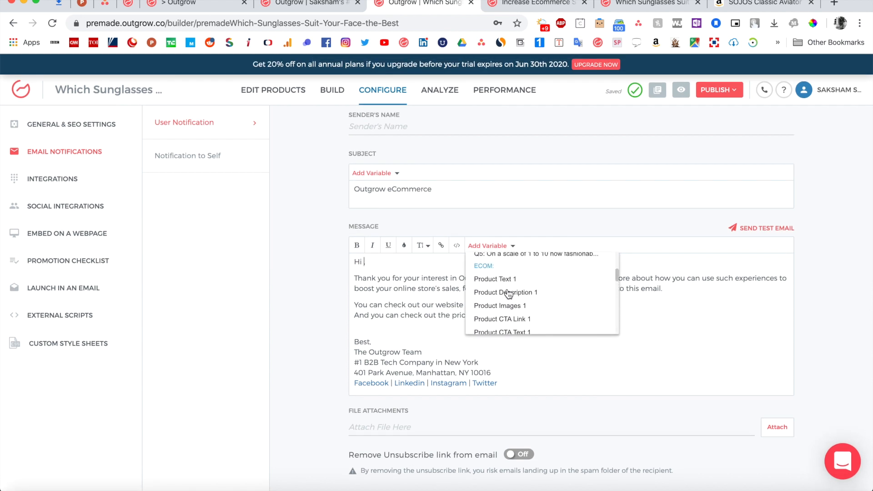
scroll(509, 293, up, 4)
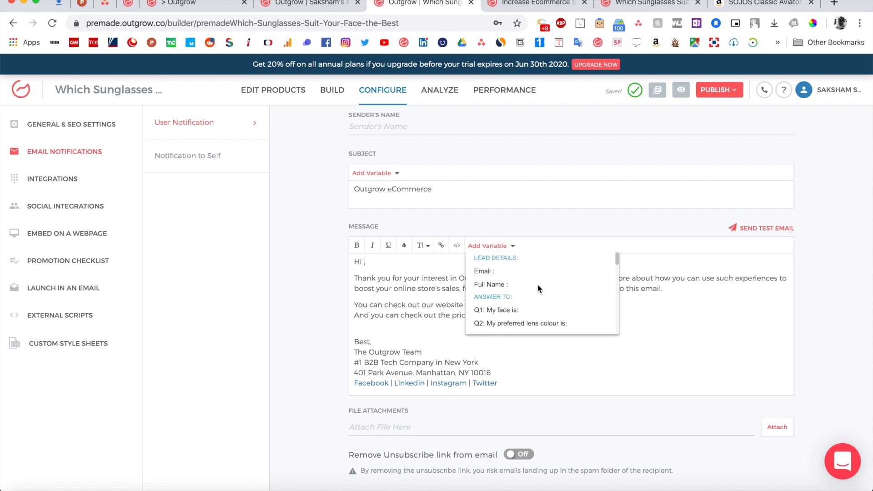
click(487, 285)
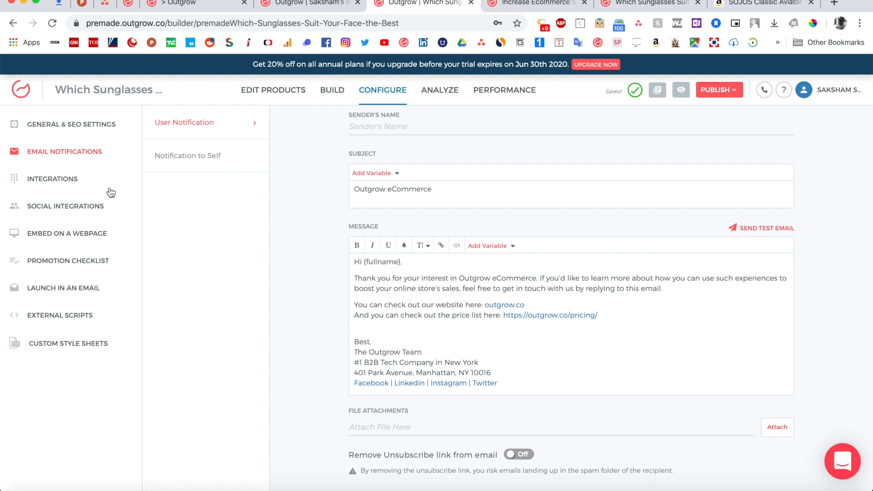
Step: Examine the webpage embed options for the quiz, going through Full Page, In Page, Popup and Chat
click(86, 241)
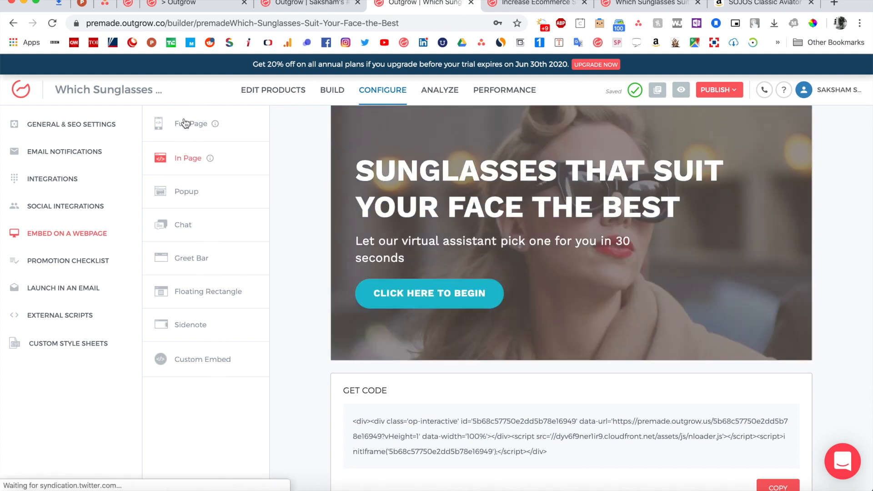
click(189, 127)
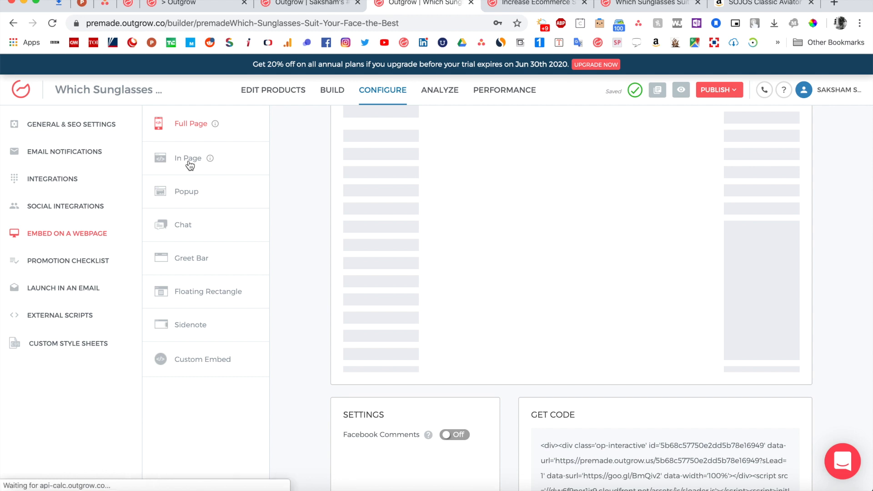
click(190, 165)
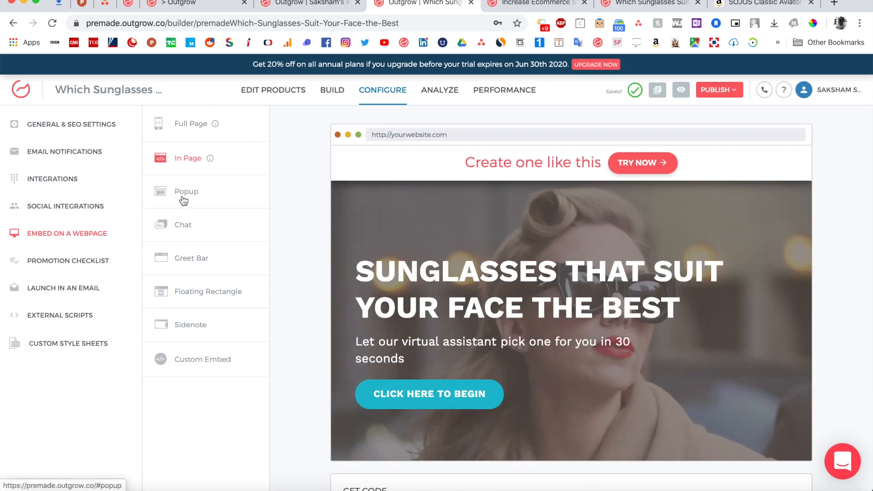
click(183, 200)
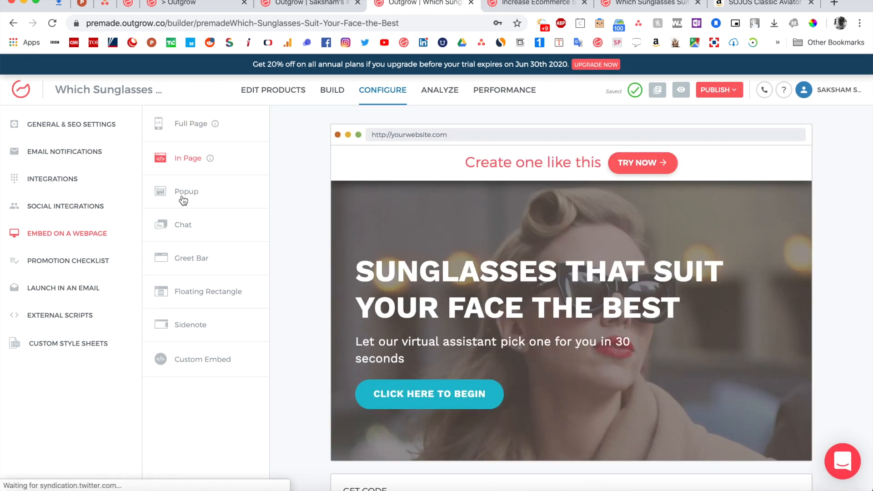
click(202, 234)
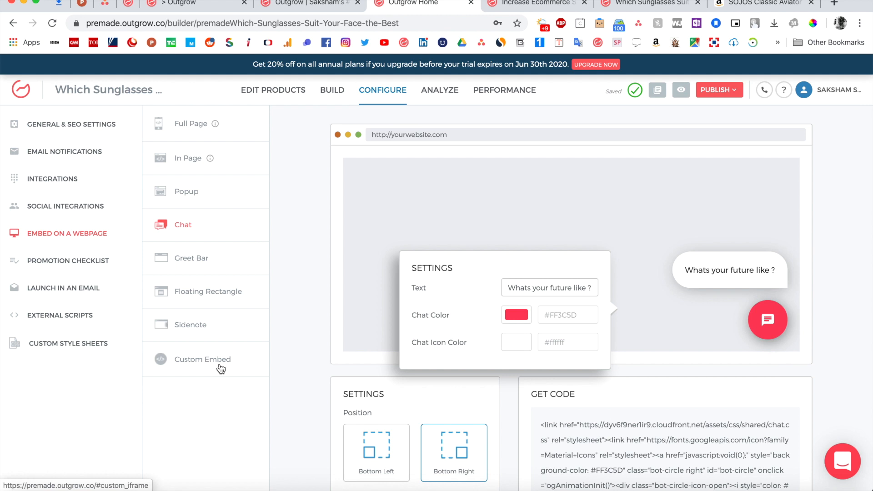
Step: Look over the settings for launching the quiz's first question in an email
click(65, 293)
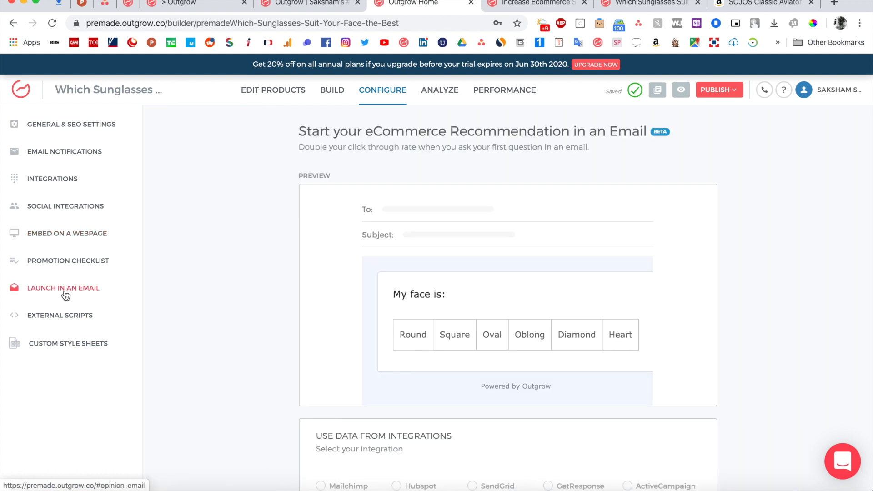
scroll(247, 223, down, 7)
scroll(247, 223, up, 7)
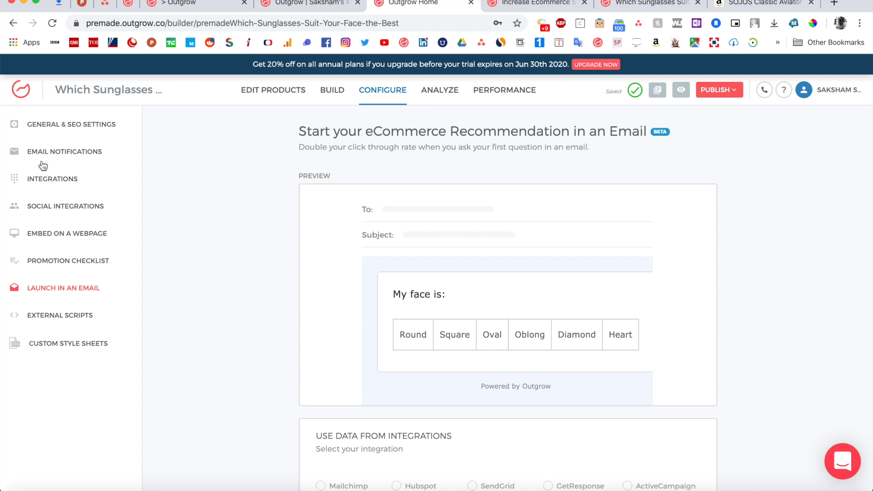
Step: Open the integrations settings and look through the full list of native integrations
click(45, 178)
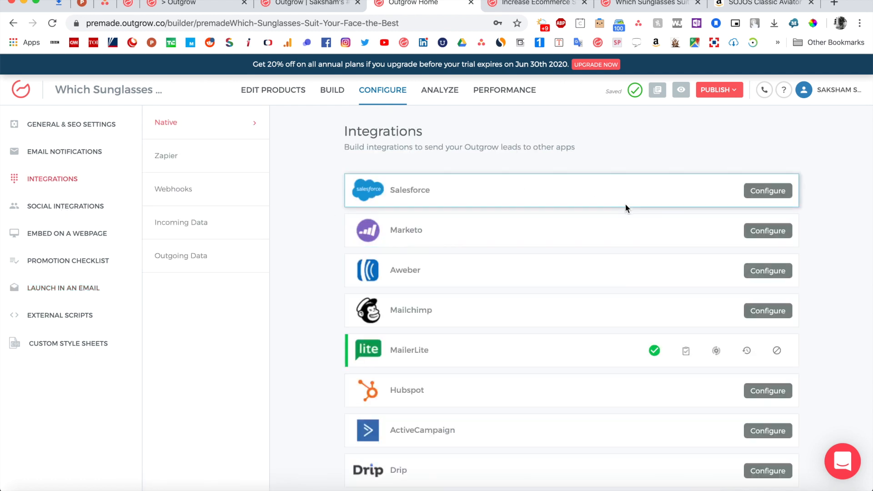
scroll(625, 208, down, 14)
scroll(626, 203, down, 9)
scroll(626, 204, up, 20)
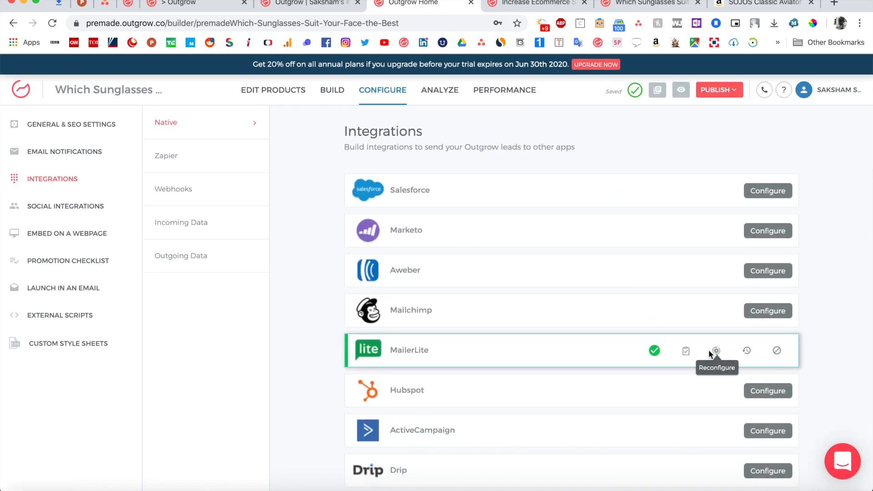
Step: Open the MailerLite reconfiguration, proceed with a group to examine the lead group selection, and close the dialog
click(715, 351)
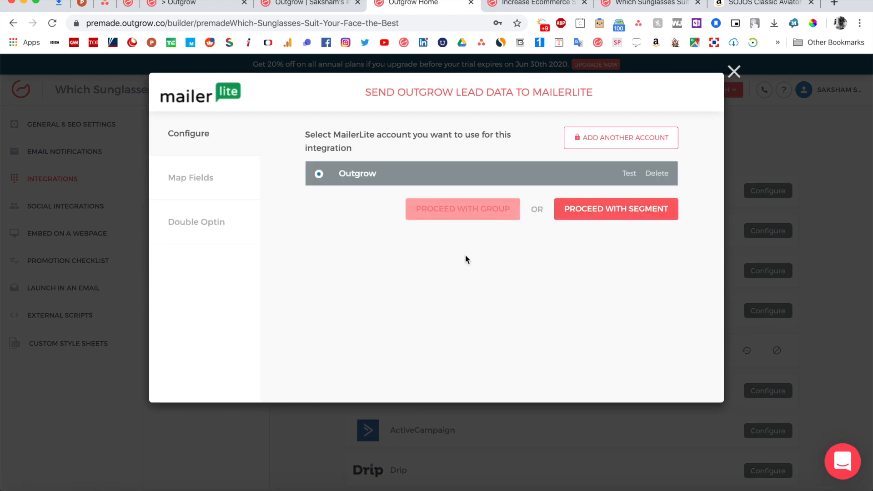
click(468, 215)
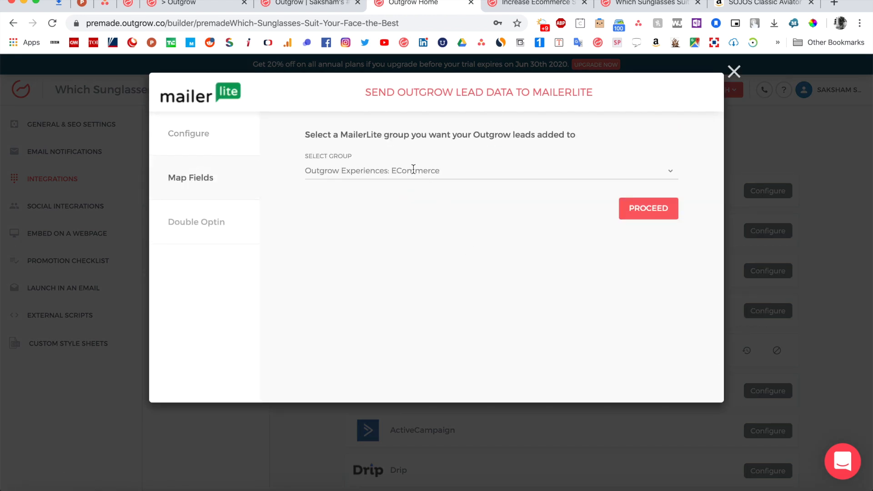
click(415, 174)
click(493, 139)
click(733, 72)
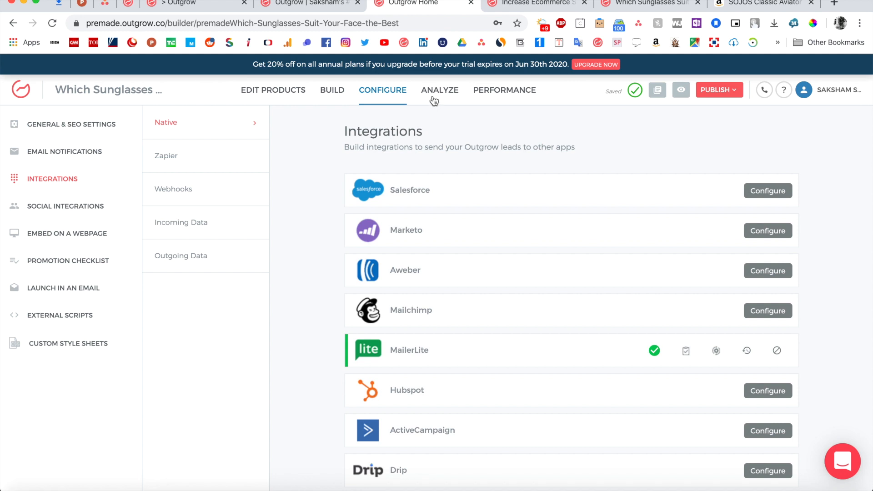
Step: Return to the quiz builder and publish the quiz to the selected premade.outgrow.us domain
click(329, 91)
click(717, 91)
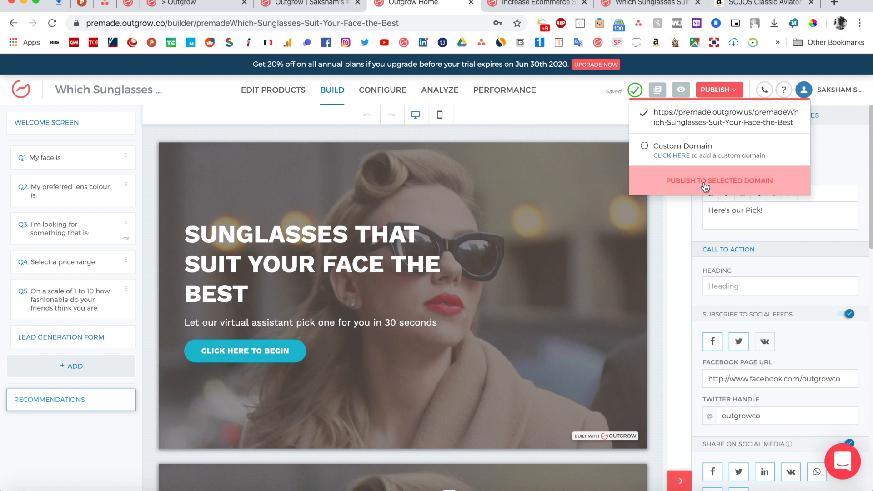
click(705, 182)
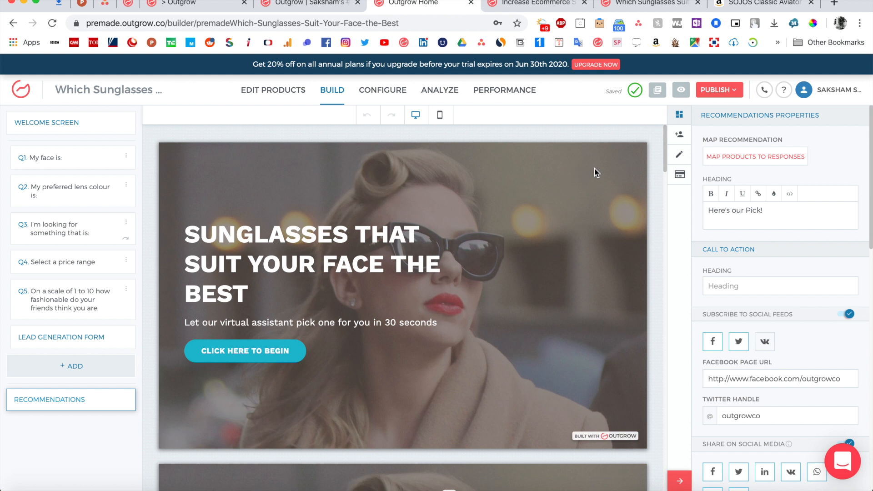
Step: Copy the published quiz's link and open it in a new browser tab
click(657, 91)
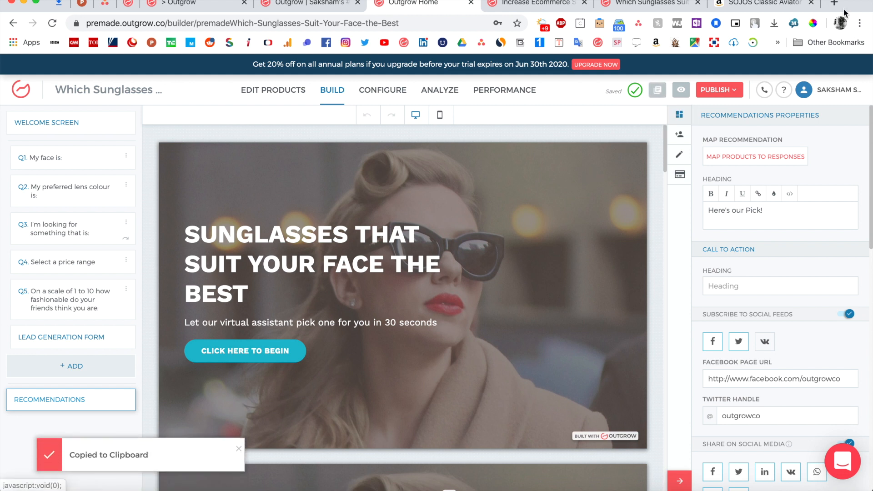
click(835, 4)
key(super+v)
key(Return)
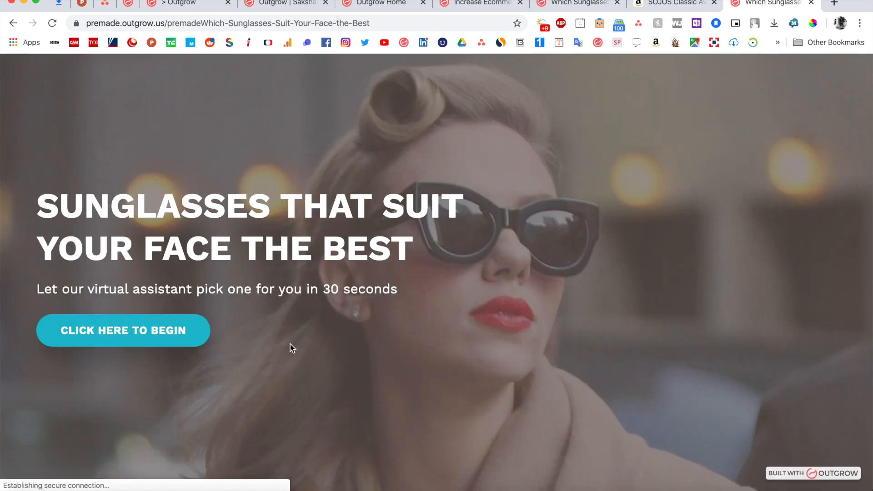
Step: Start the live quiz and answer the first three questions, choosing Black as lens colour and Crazy as the style
click(132, 341)
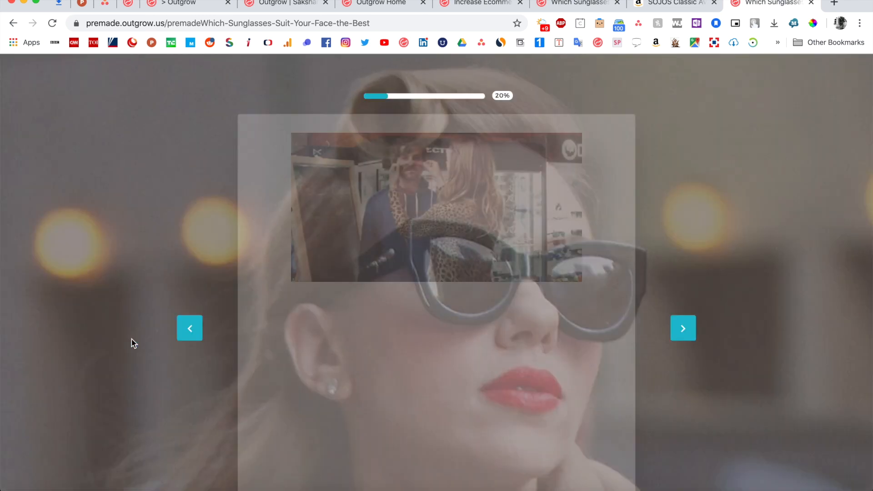
scroll(427, 314, down, 3)
click(446, 311)
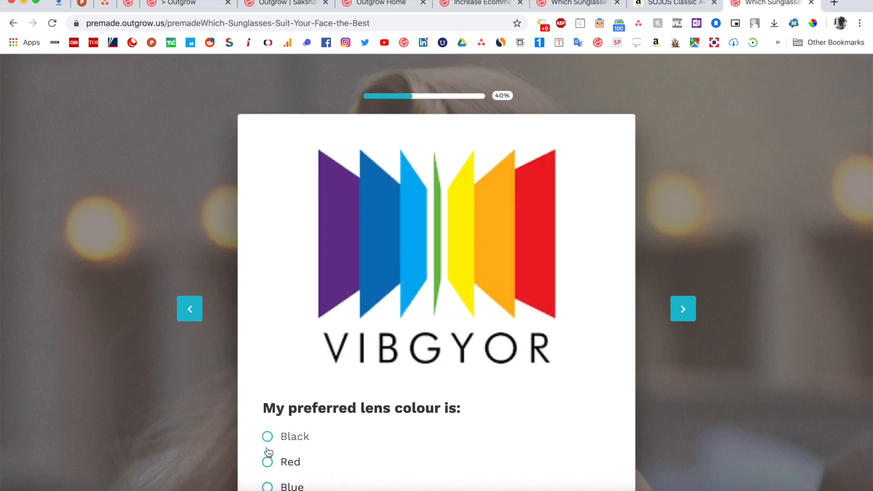
click(269, 444)
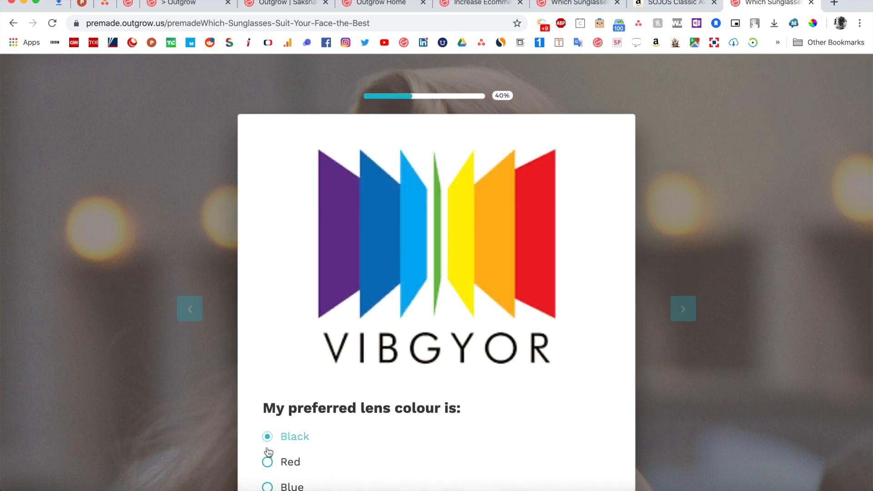
click(386, 353)
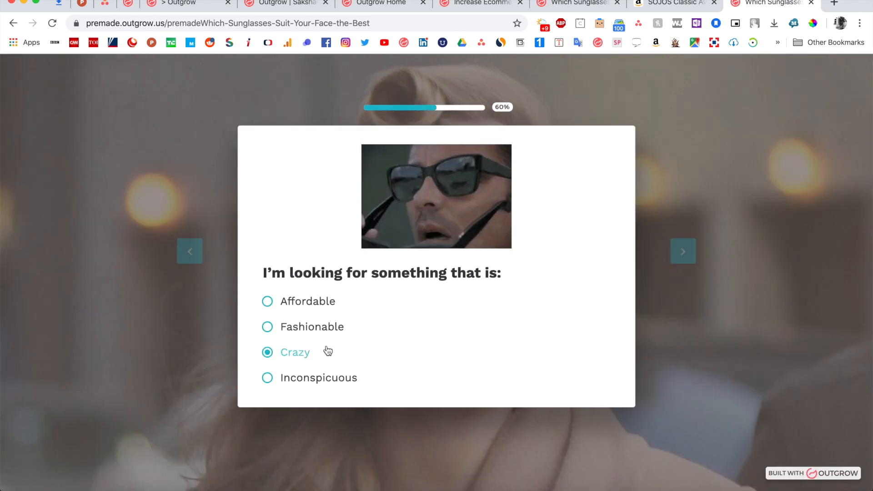
Step: Return to the quiz builder's tab and review the analytics overview, including traffic, geographies, devices, traffic sources and browsers
click(554, 4)
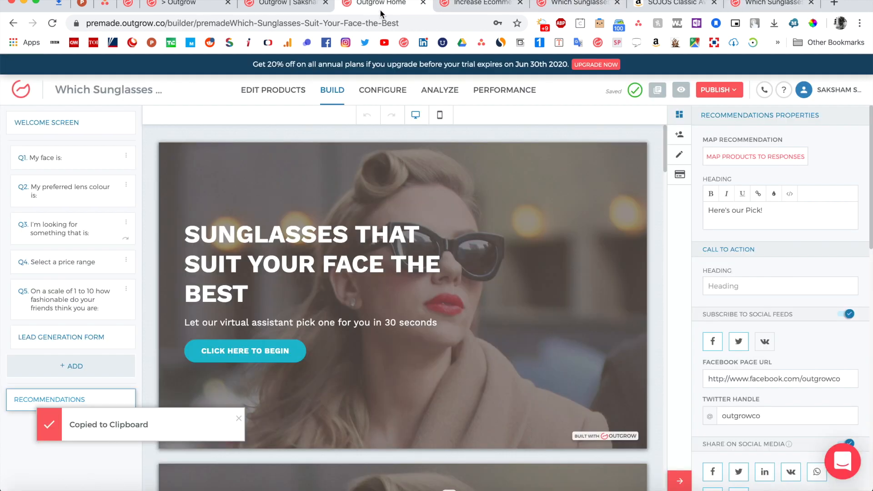
click(291, 4)
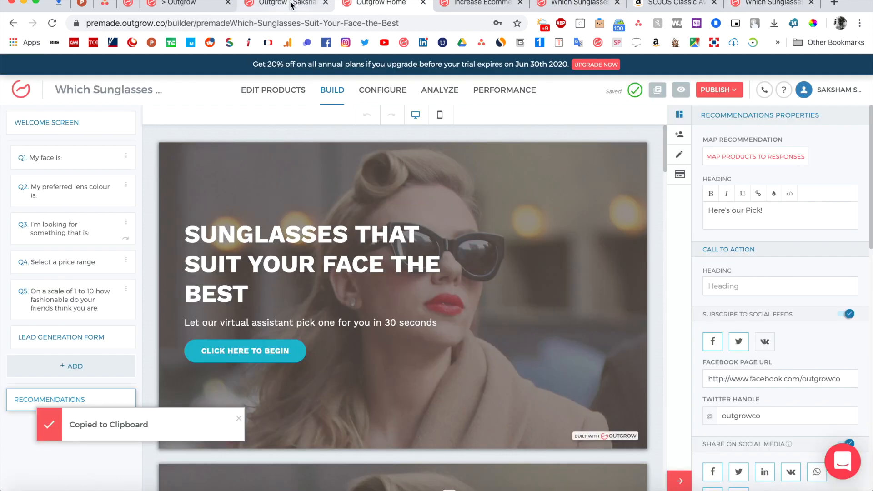
click(384, 5)
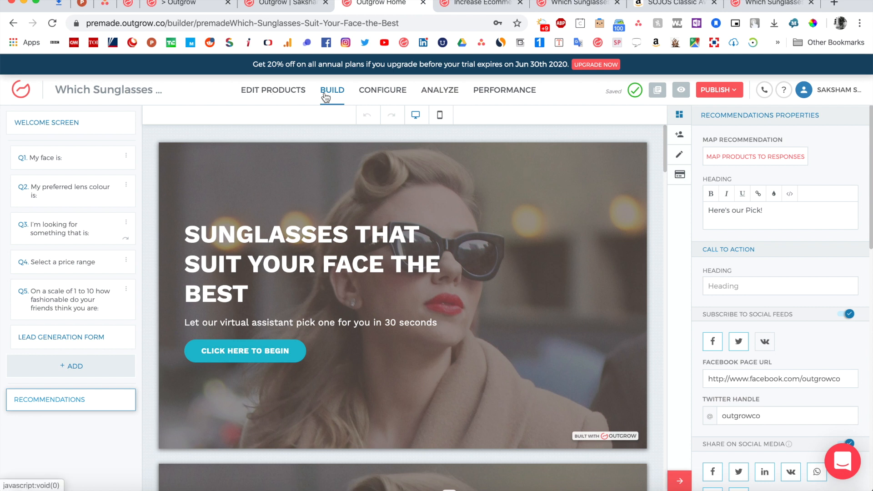
click(440, 91)
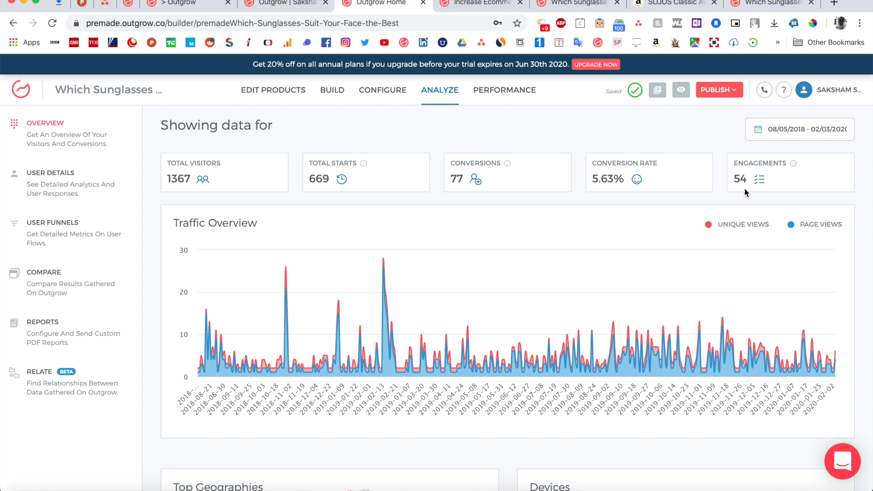
scroll(209, 168, down, 8)
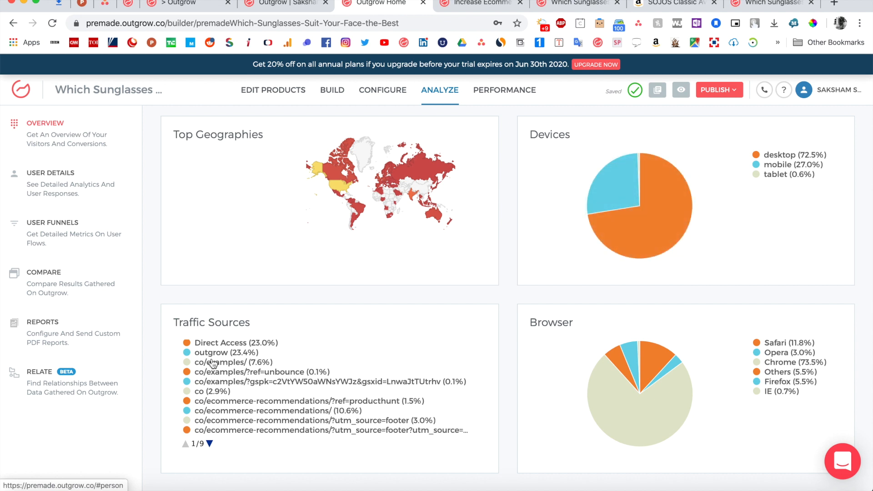
Step: Page through the Traffic Sources list and examine the Browser breakdown in the analytics overview
click(209, 444)
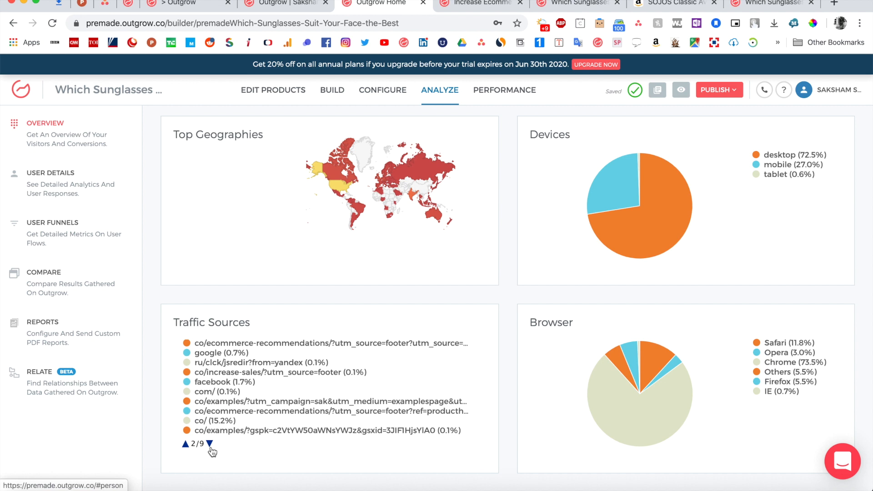
click(187, 444)
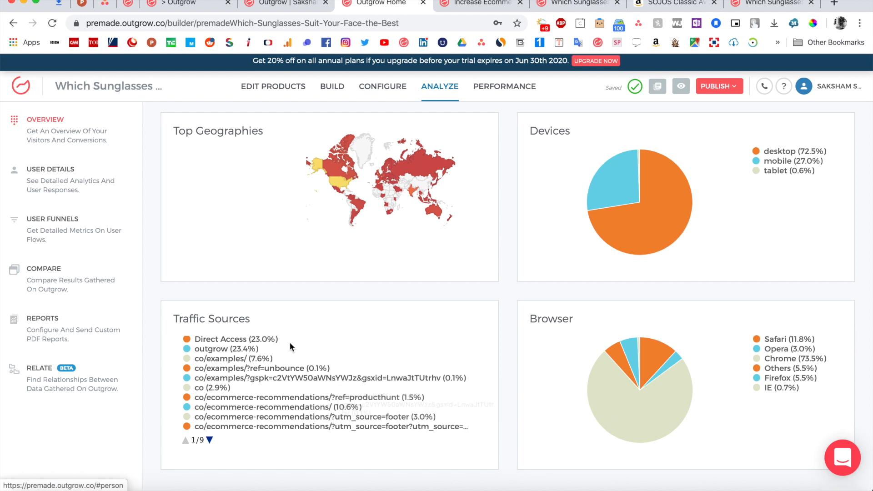
click(210, 444)
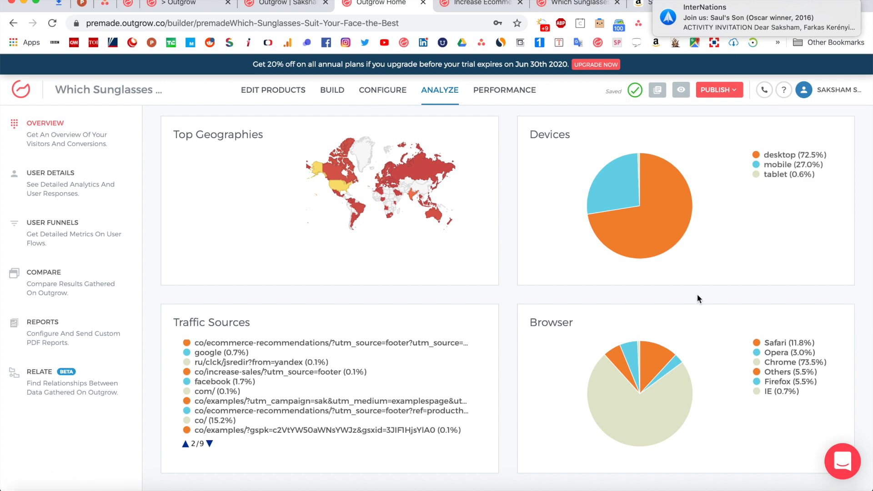
scroll(697, 299, right, 3)
scroll(717, 275, up, 3)
click(848, 63)
scroll(764, 131, left, 3)
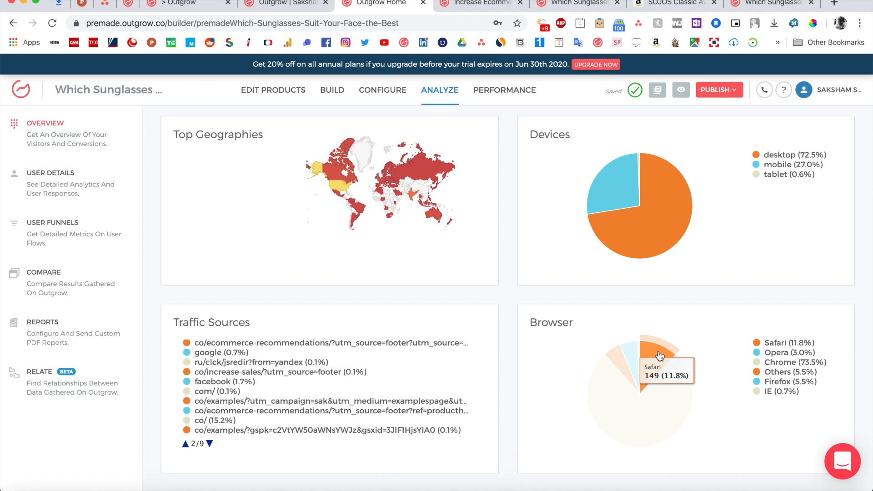
scroll(243, 348, down, 2)
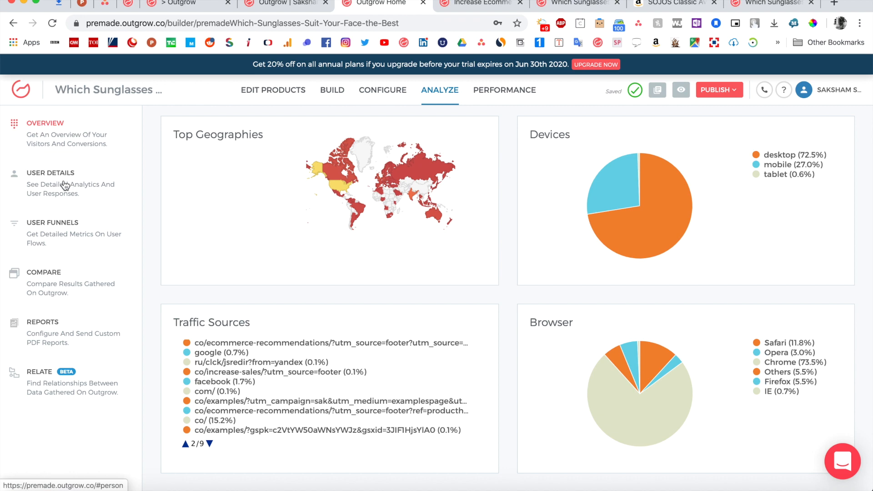
scroll(310, 214, up, 5)
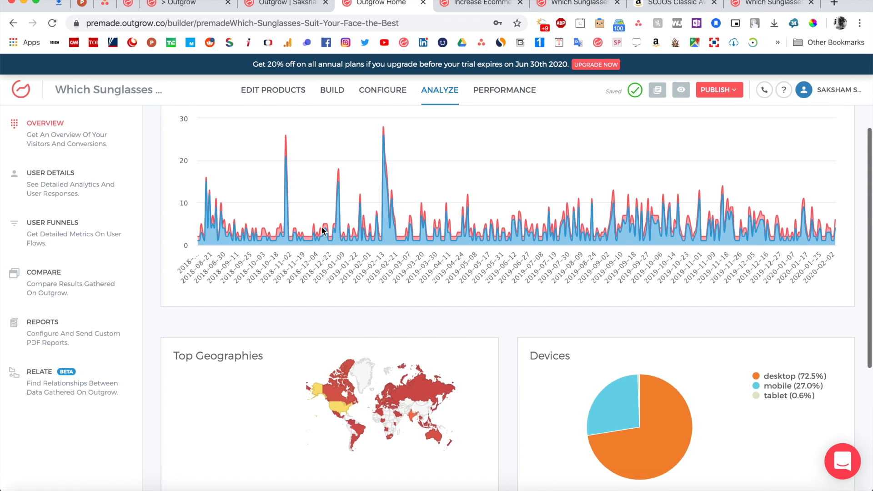
Step: Open the user details and view the quiz responses of the most recent lead, closing them when done
click(107, 196)
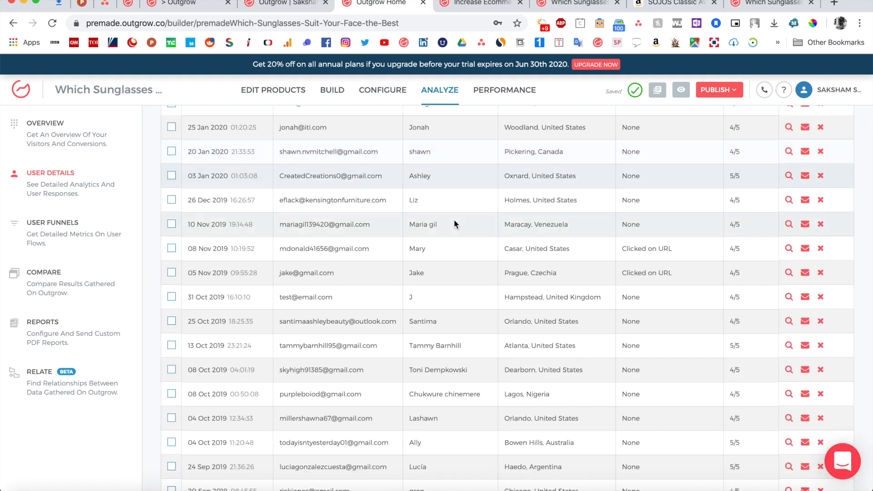
scroll(454, 219, up, 3)
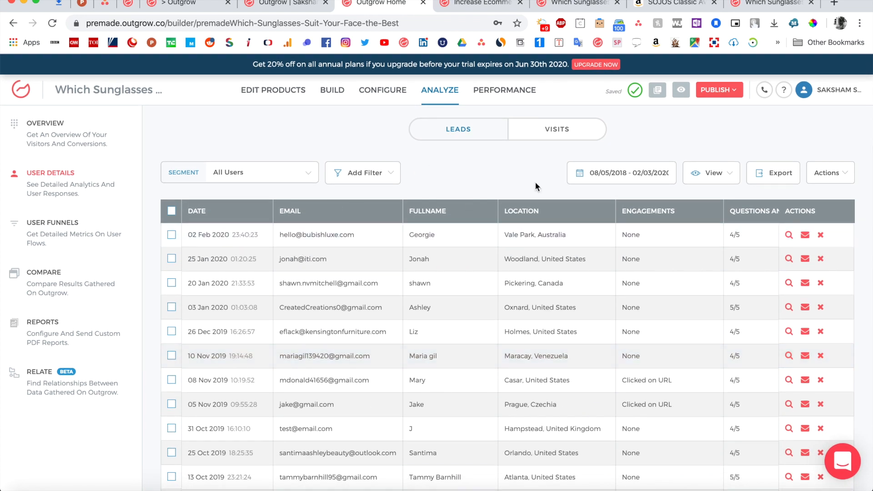
click(790, 235)
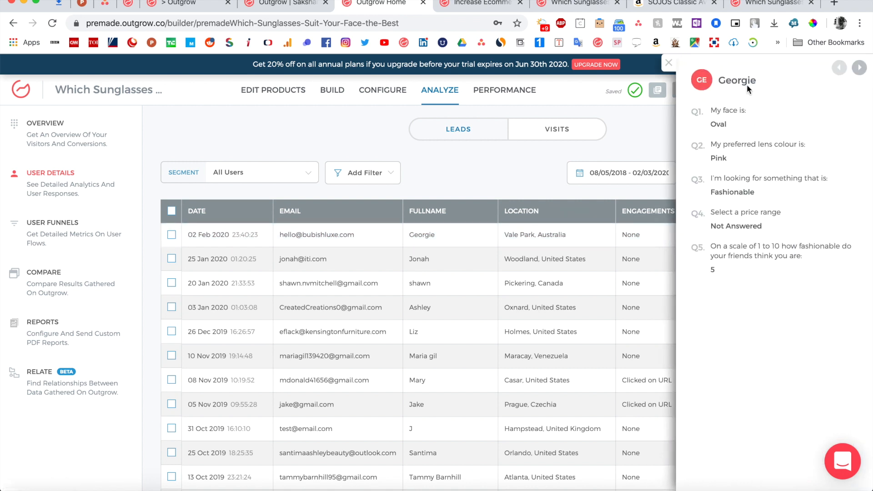
click(669, 62)
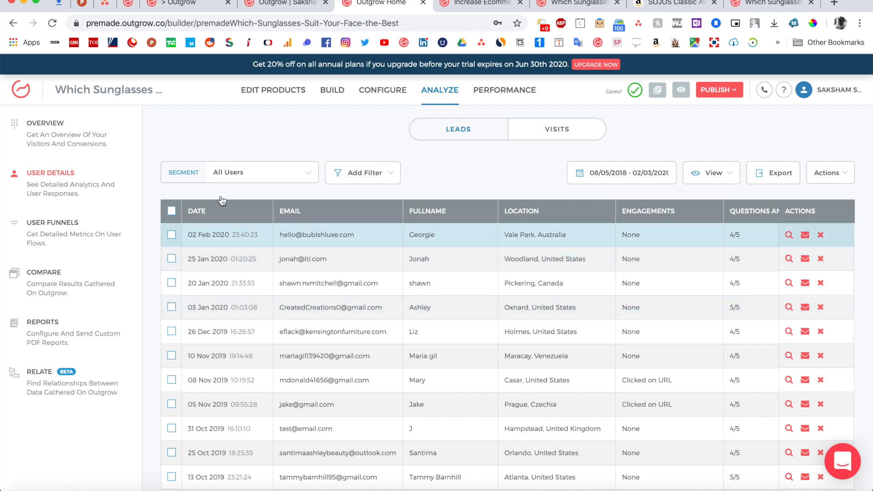
Step: Examine the filter, segment and date range options available for the leads list without applying any
click(370, 181)
scroll(374, 249, down, 5)
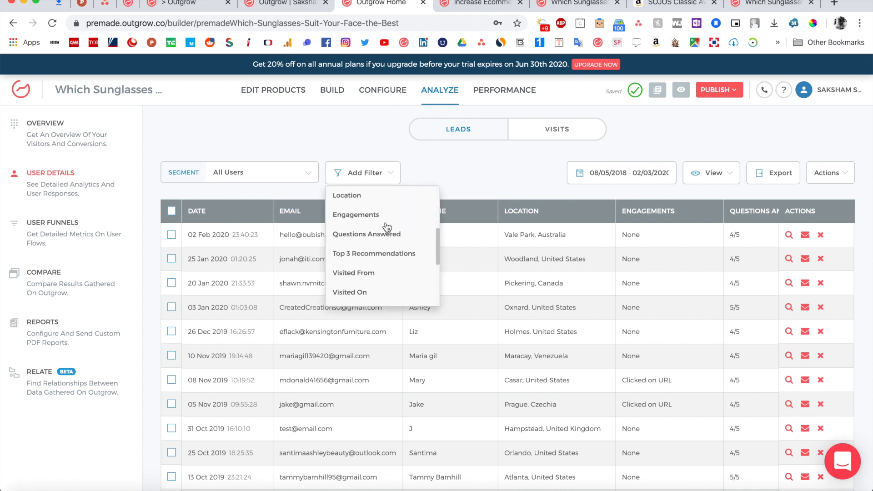
click(327, 133)
click(299, 168)
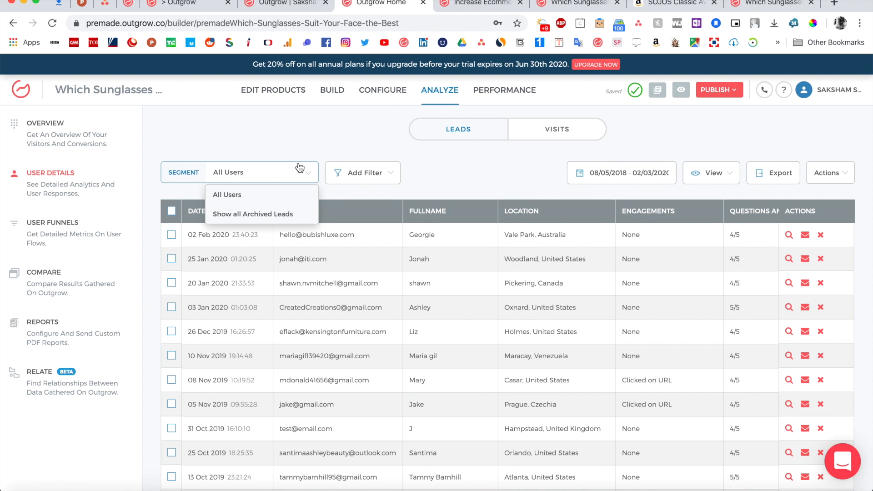
click(304, 142)
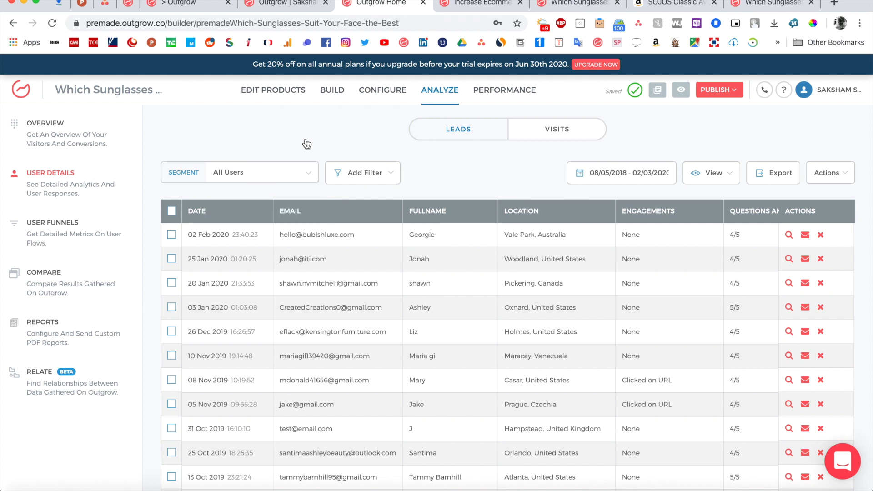
click(392, 176)
scroll(382, 268, down, 3)
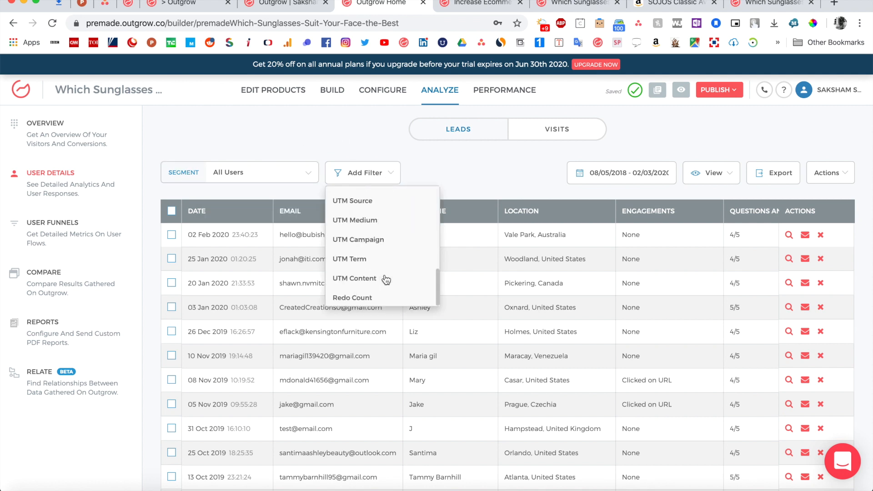
scroll(386, 280, up, 3)
click(241, 136)
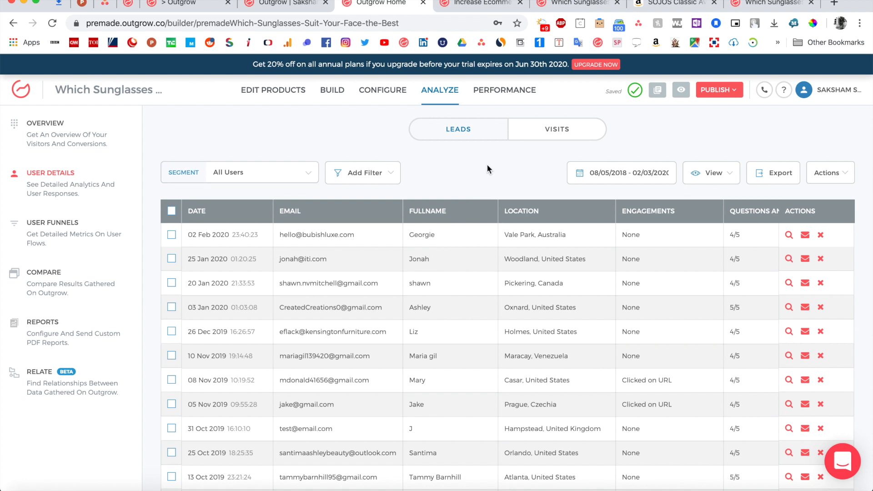
scroll(487, 164, down, 1)
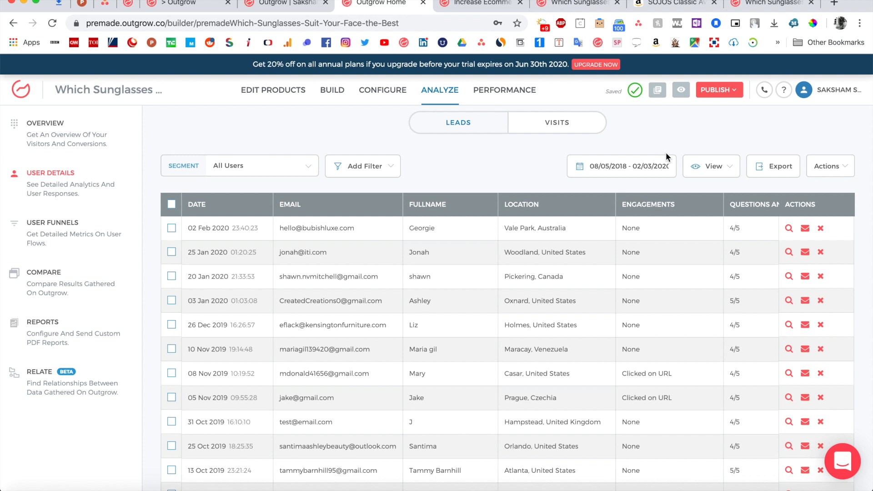
click(624, 167)
click(710, 134)
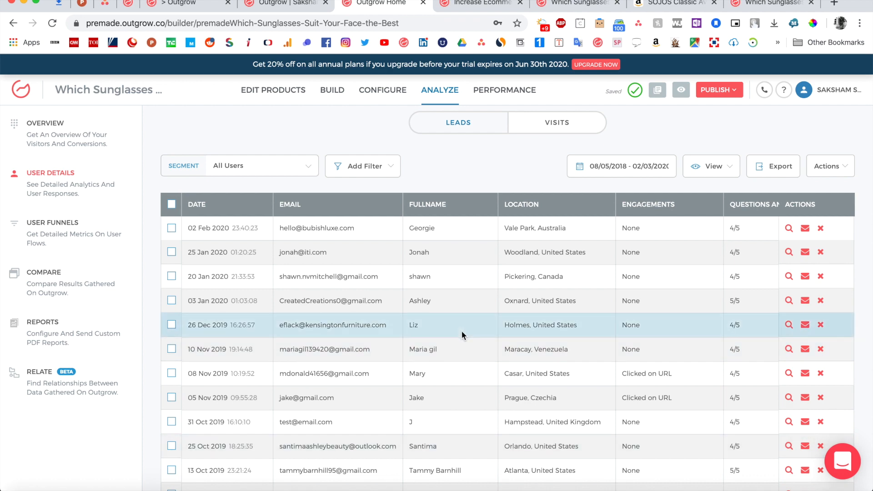
Step: Look through the visits list in the user details and return to the leads list
click(573, 125)
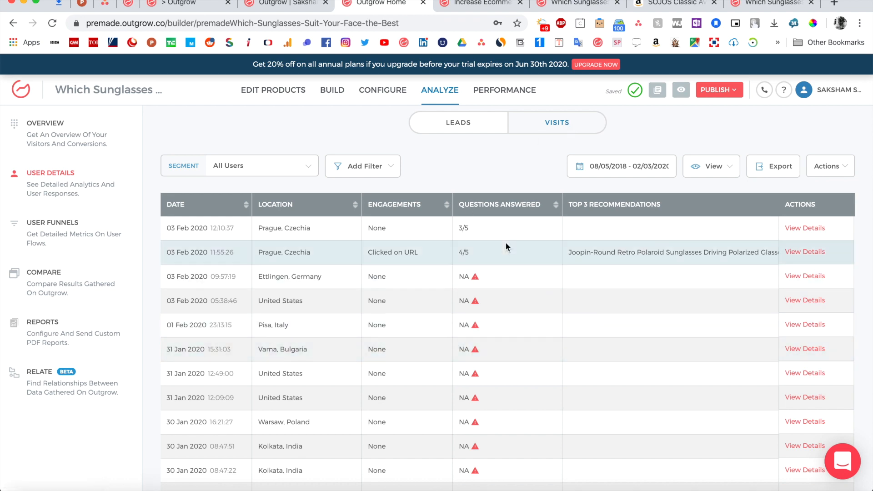
scroll(505, 242, down, 5)
scroll(506, 241, up, 8)
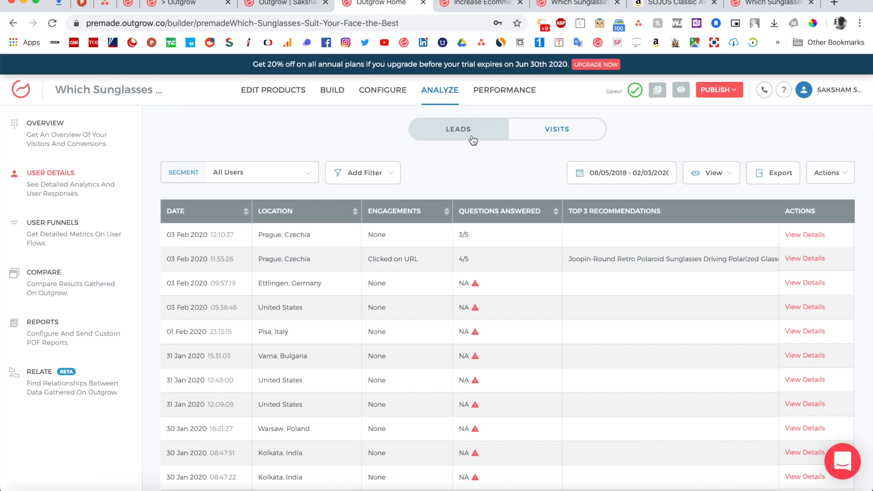
click(472, 137)
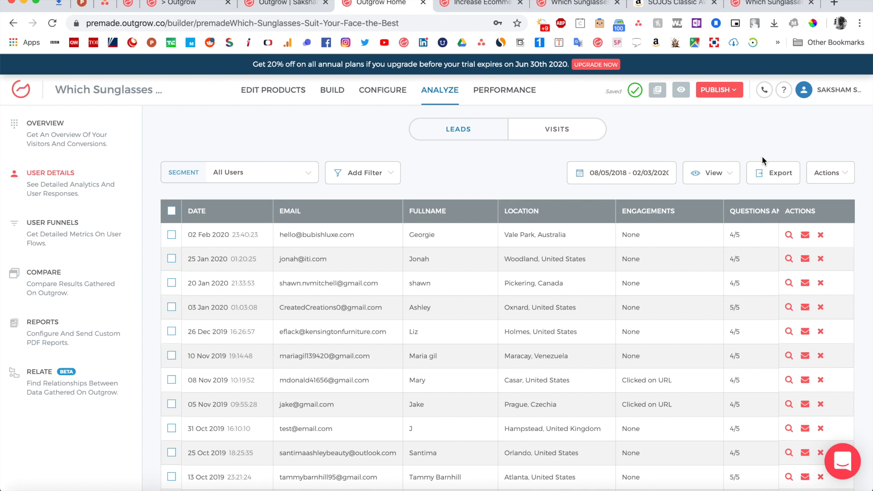
Step: Review the eCommerce recommendation funnel and the question funnel, and return to the user details
click(99, 244)
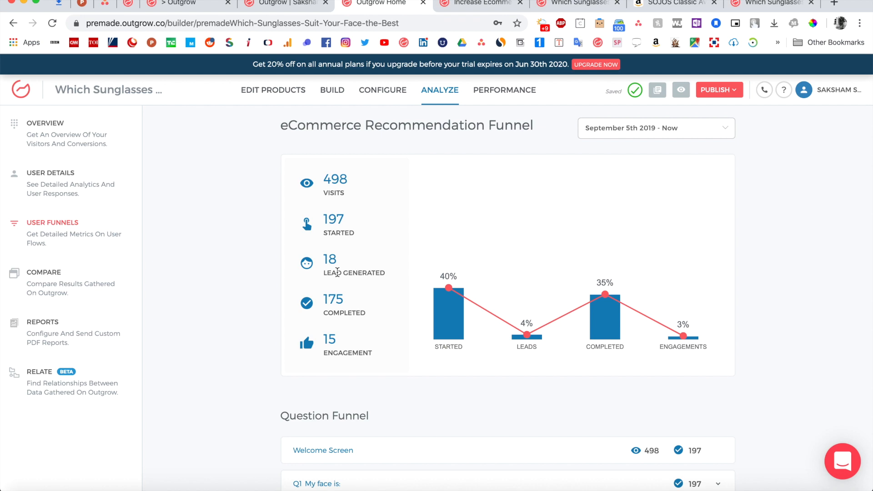
scroll(337, 272, down, 4)
scroll(337, 271, down, 2)
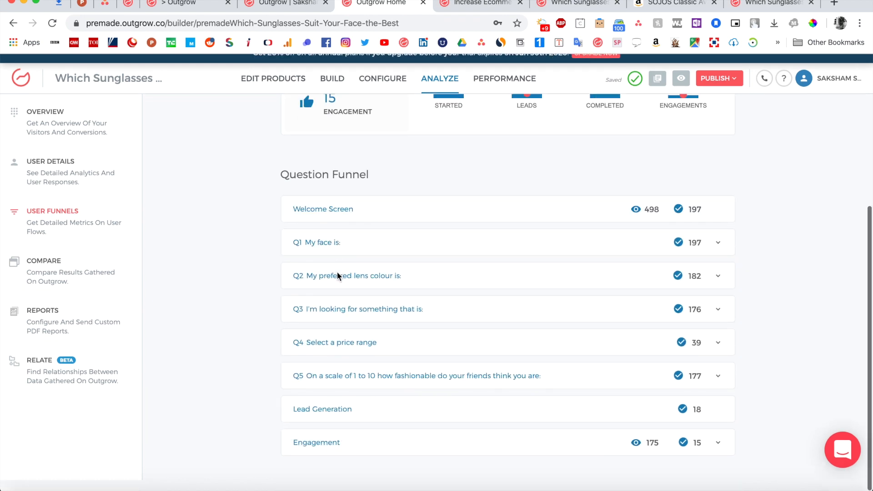
scroll(337, 272, up, 5)
scroll(337, 271, up, 1)
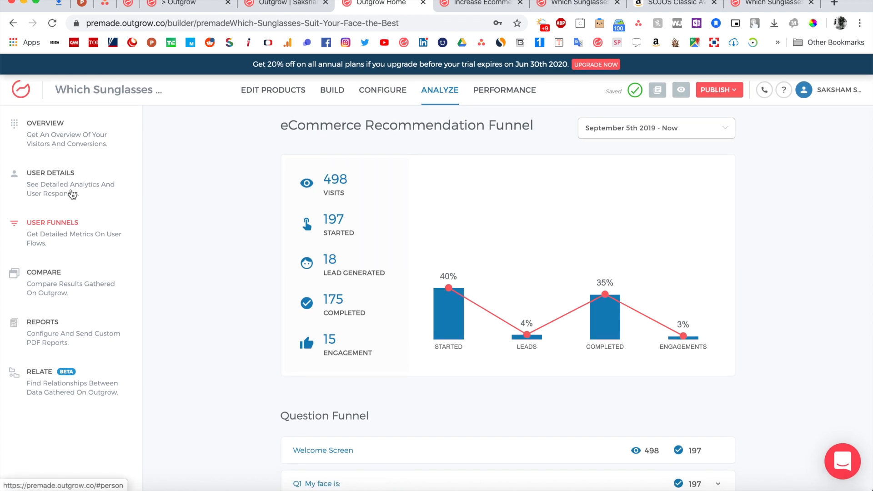
click(73, 193)
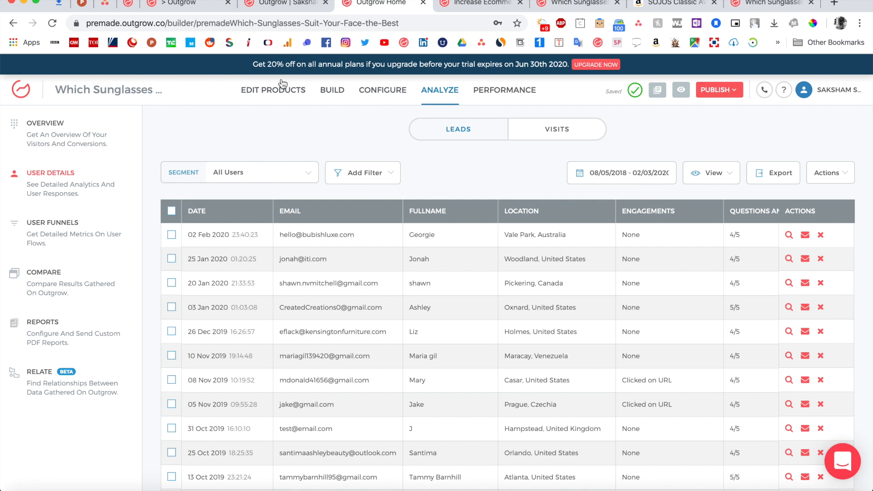
Step: Revisit the quiz's product list and look over its welcome screen and questions in the build view
click(275, 89)
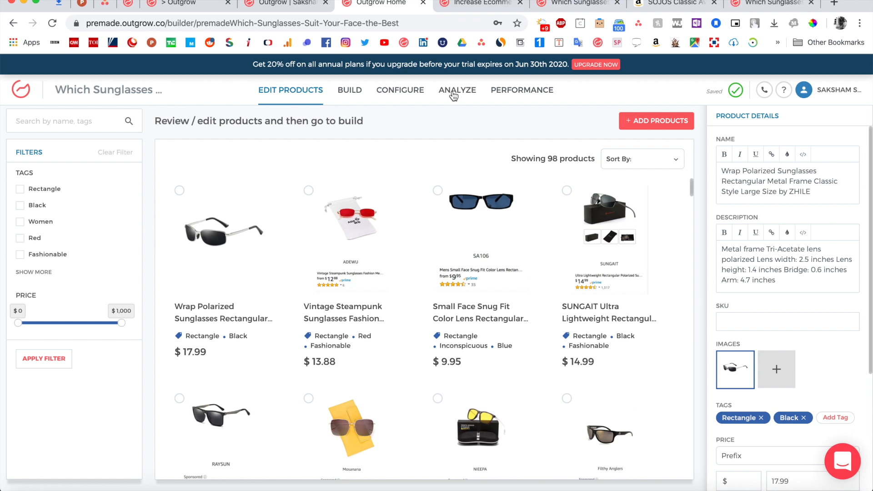
click(408, 89)
click(342, 94)
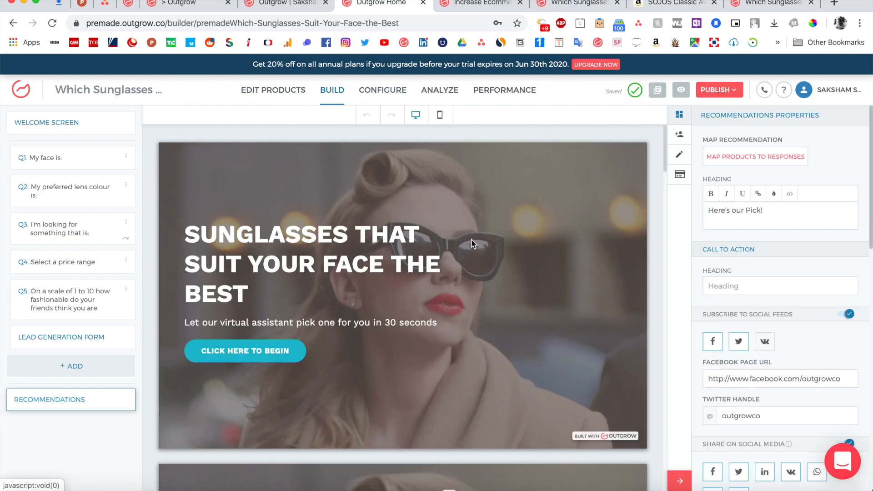
scroll(471, 241, down, 10)
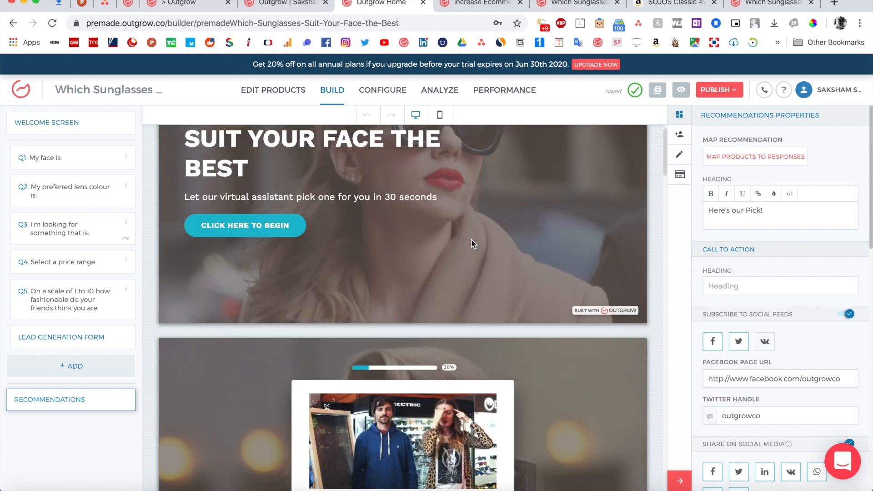
scroll(471, 241, down, 5)
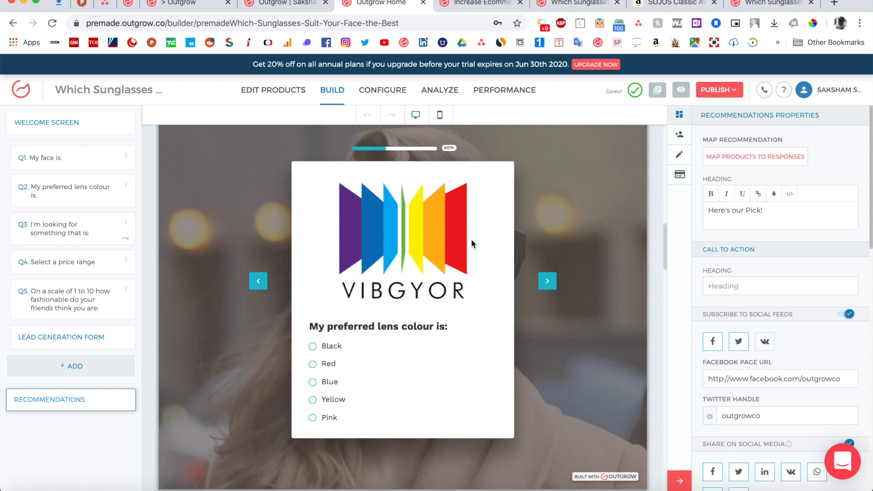
scroll(471, 244, up, 15)
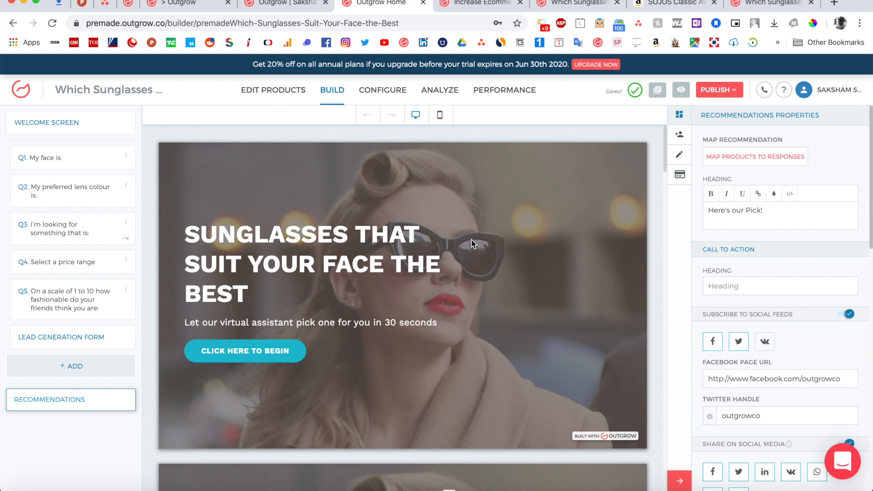